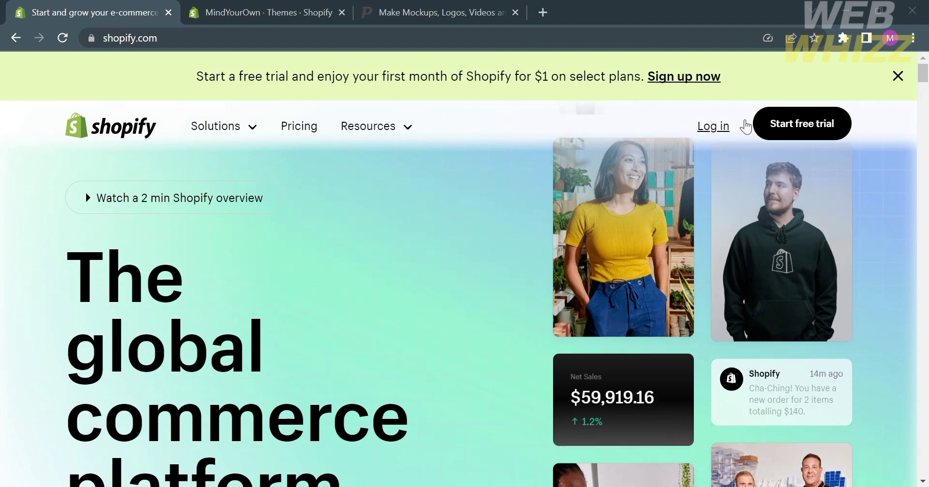
- Open the home page of the MindYourOwn store admin and look over its setup guide
{"action": "left_click", "coordinate": [292, 9]}
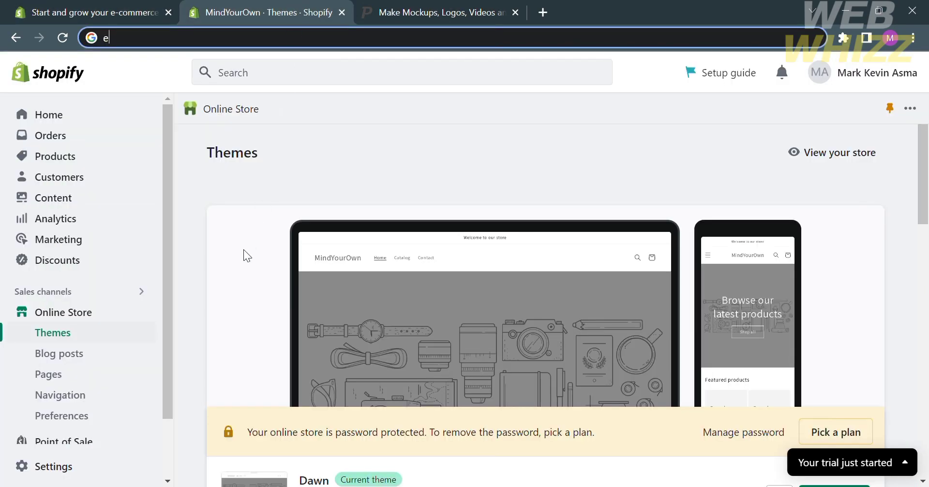
{"action": "left_click", "coordinate": [73, 110]}
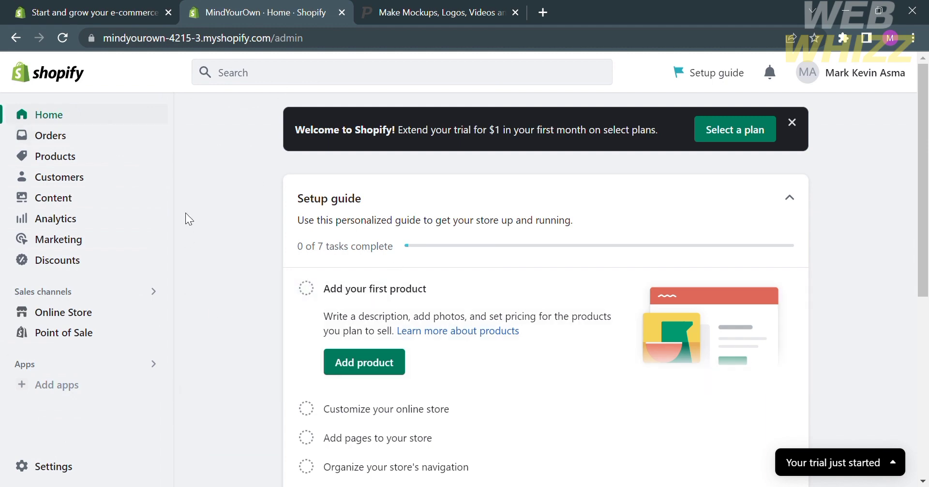
{"action": "scroll", "coordinate": [185, 213], "scroll_direction": "down", "scroll_amount": 3}
{"action": "scroll", "coordinate": [185, 213], "scroll_direction": "up", "scroll_amount": 3}
- Go to the online store's themes and start customizing the current Dawn theme
{"action": "left_click", "coordinate": [77, 316]}
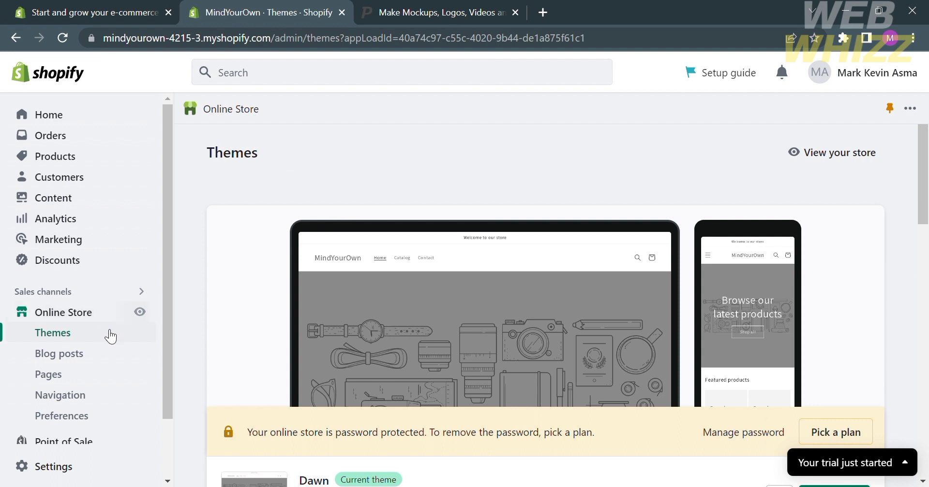
{"action": "left_click", "coordinate": [107, 339]}
{"action": "scroll", "coordinate": [746, 345], "scroll_direction": "down", "scroll_amount": 4}
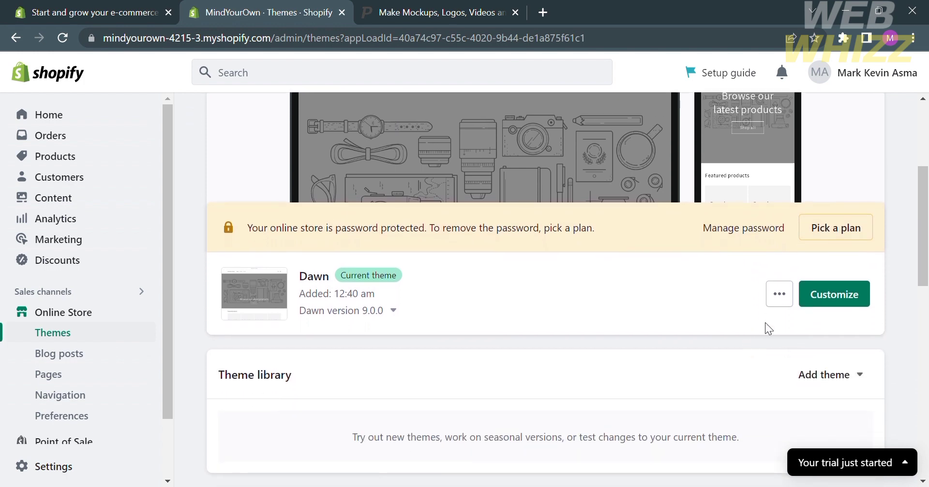
{"action": "left_click", "coordinate": [842, 296]}
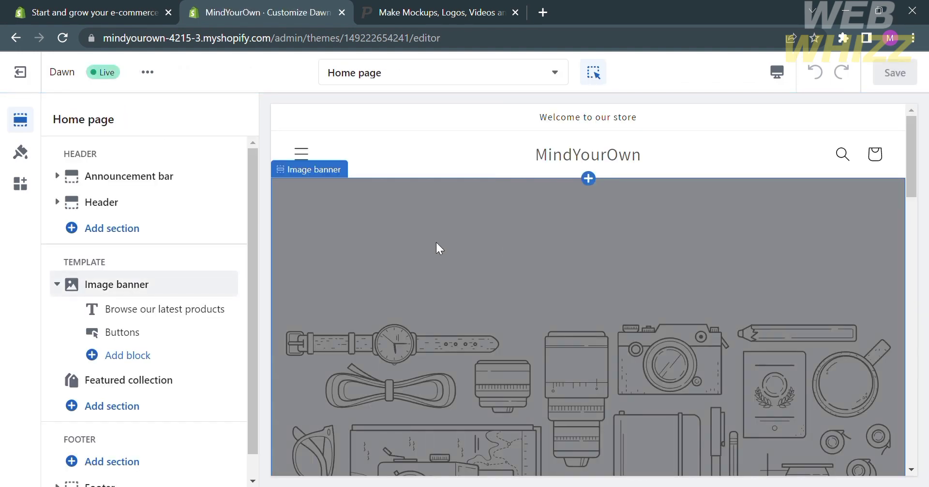
- Examine the list of editable store pages and the home page's header, template and footer sections
{"action": "left_click", "coordinate": [397, 83]}
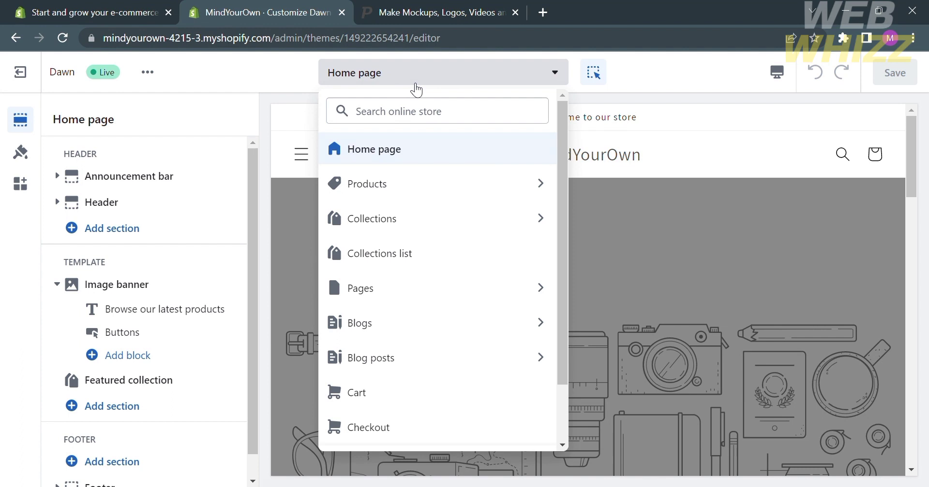
{"action": "left_click", "coordinate": [414, 88]}
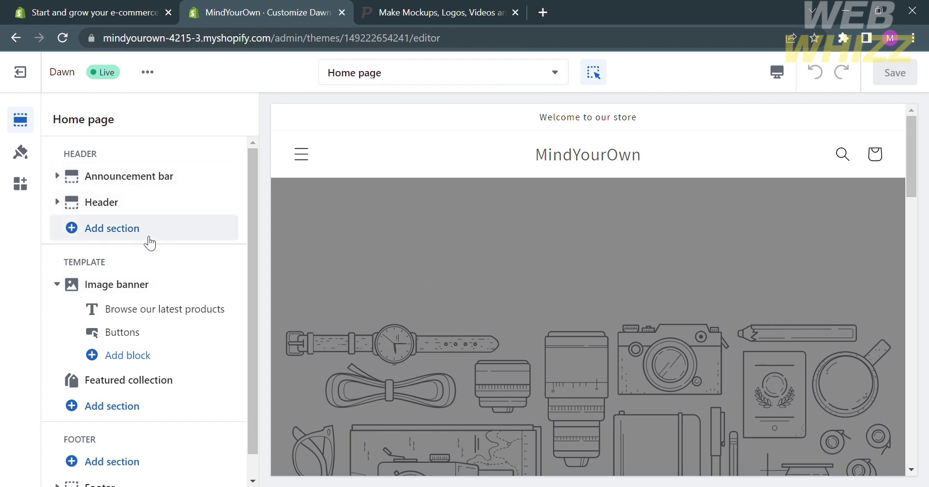
{"action": "scroll", "coordinate": [183, 324], "scroll_direction": "down", "scroll_amount": 1}
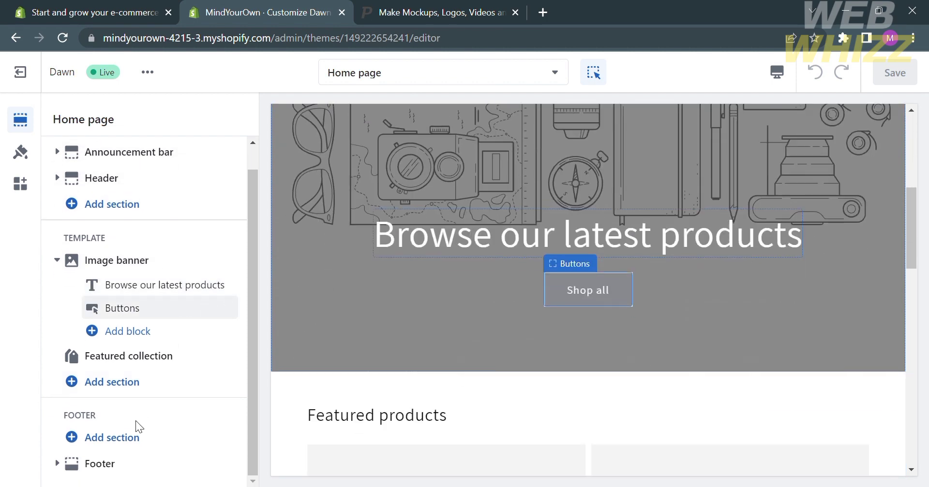
{"action": "scroll", "coordinate": [358, 417], "scroll_direction": "up", "scroll_amount": 4}
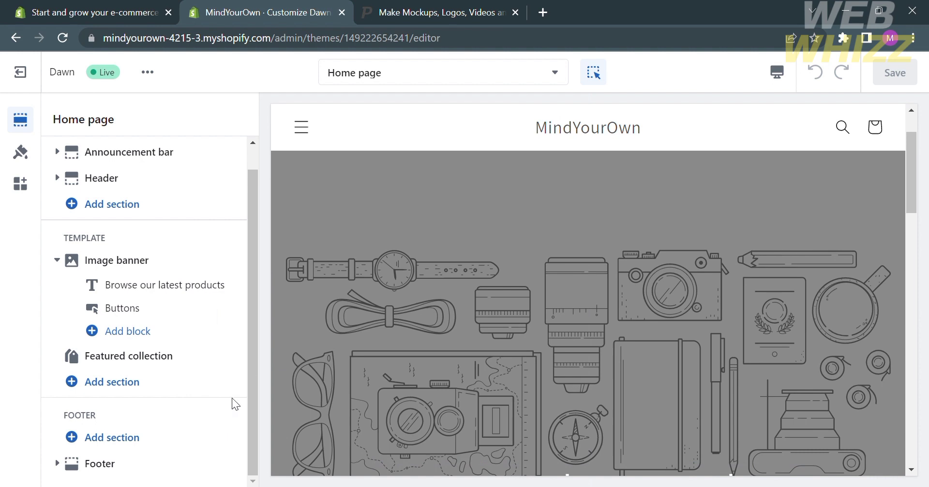
{"action": "scroll", "coordinate": [415, 317], "scroll_direction": "down", "scroll_amount": 3}
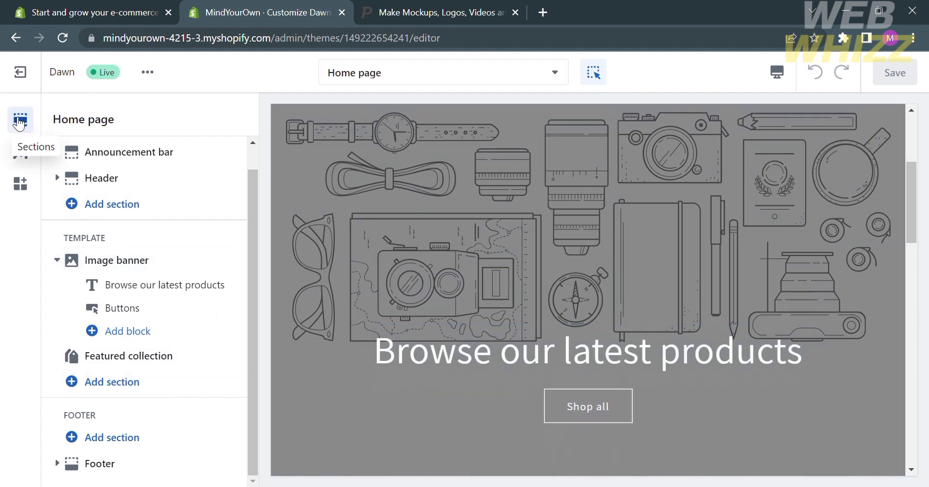
- Add an Image banner section to the home page template below Featured collection
{"action": "left_click", "coordinate": [109, 383]}
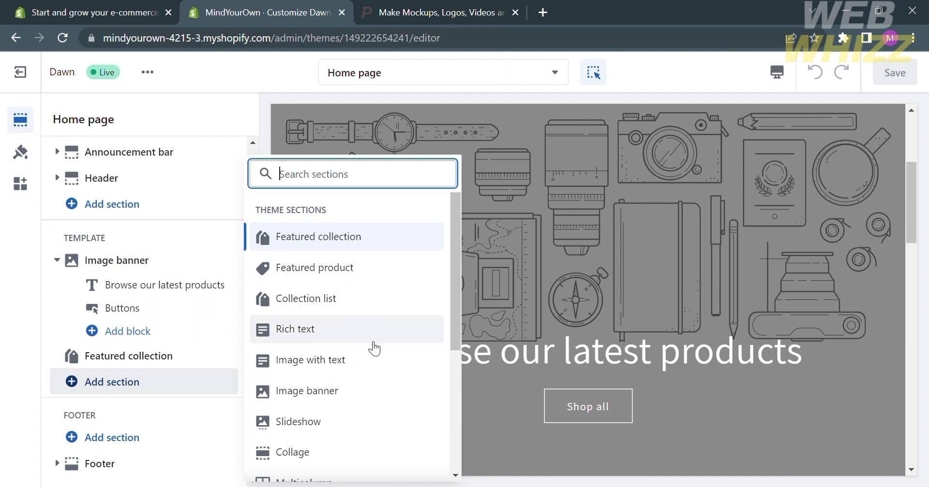
{"action": "scroll", "coordinate": [374, 346], "scroll_direction": "down", "scroll_amount": 1}
{"action": "scroll", "coordinate": [374, 349], "scroll_direction": "down", "scroll_amount": 3}
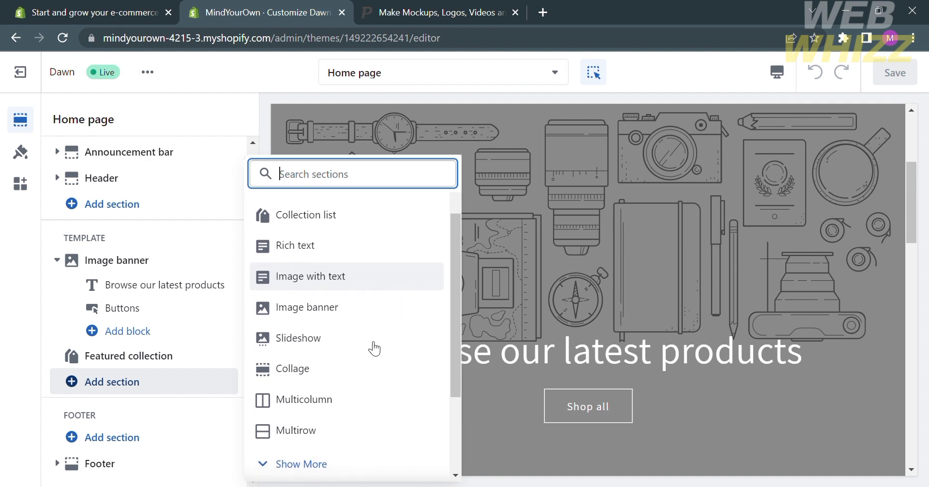
{"action": "scroll", "coordinate": [374, 348], "scroll_direction": "up", "scroll_amount": 2}
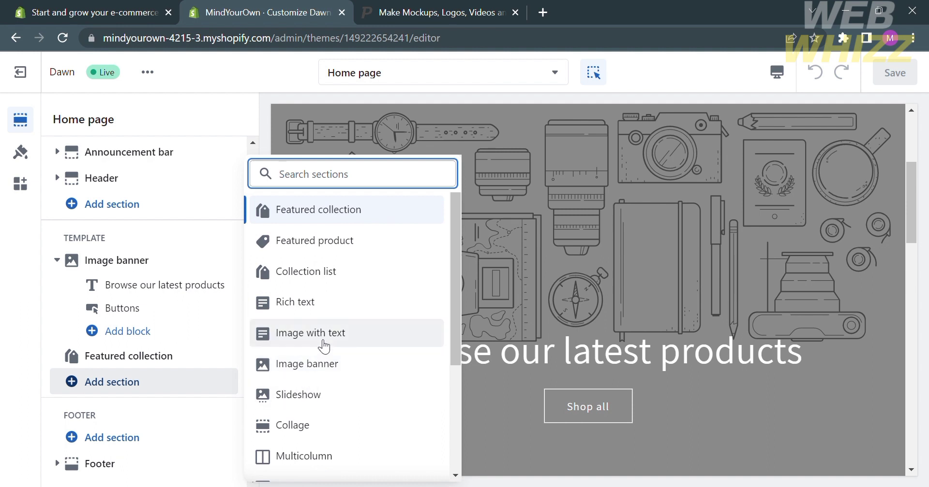
{"action": "left_click", "coordinate": [298, 378]}
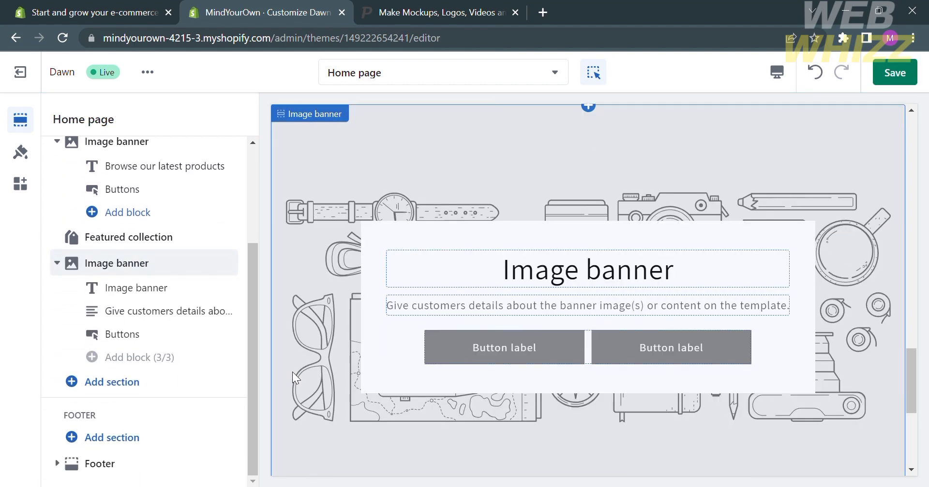
- Select the new image banner section in the preview to open its settings
{"action": "left_click", "coordinate": [560, 278]}
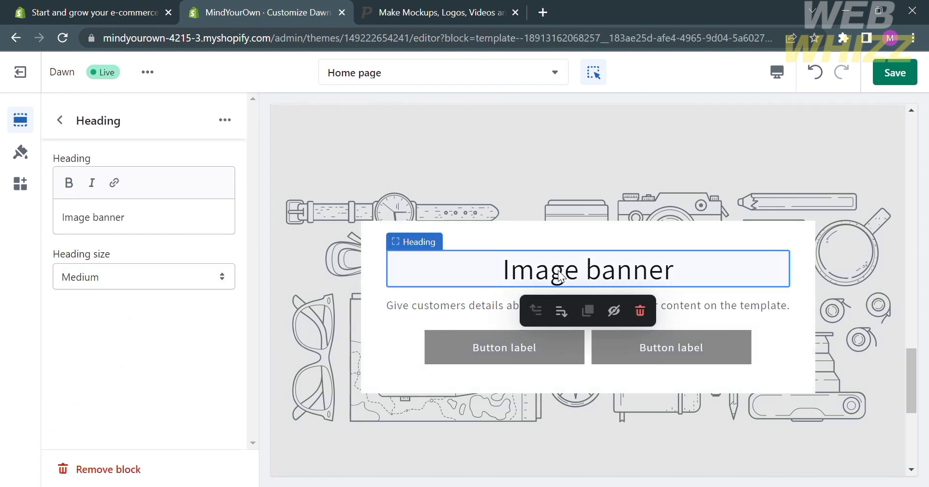
{"action": "left_click", "coordinate": [747, 383]}
{"action": "left_click", "coordinate": [507, 267]}
{"action": "left_click", "coordinate": [406, 325]}
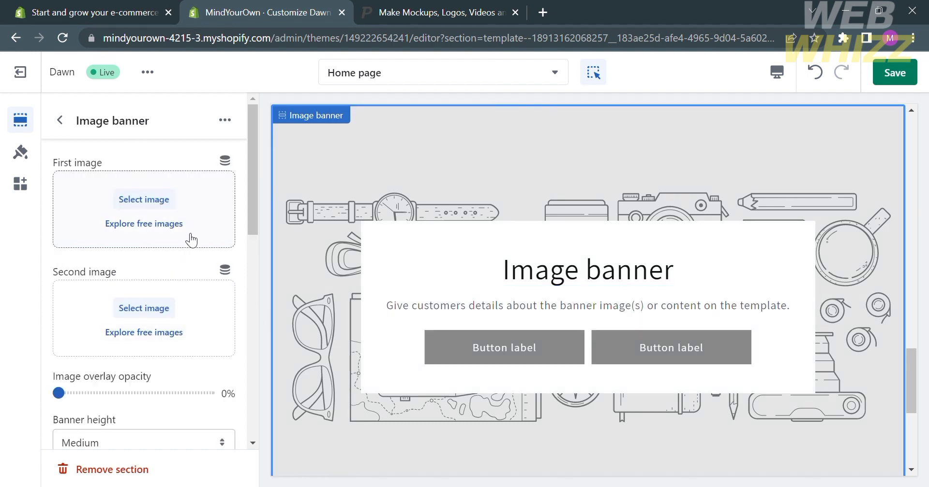
- Set the banner's first image to the red-lit photo of a hooded man from the free Men's Fashion images
{"action": "left_click", "coordinate": [158, 211]}
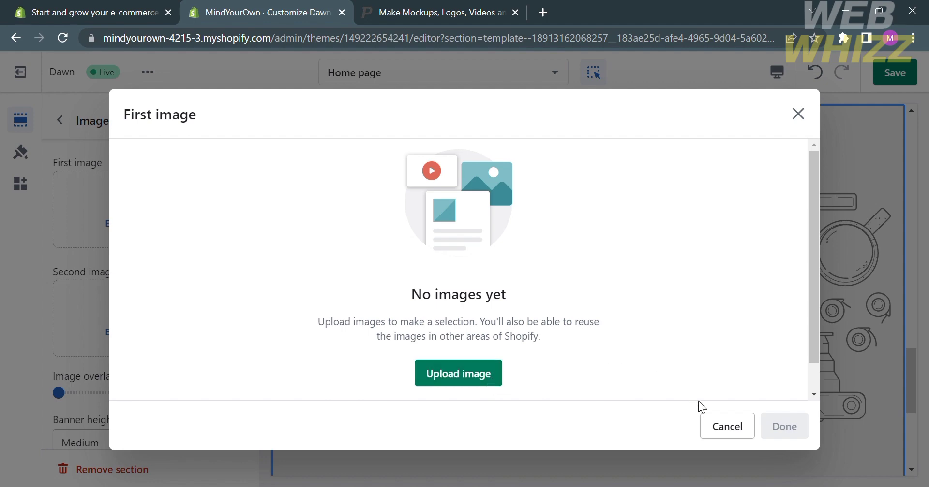
{"action": "left_click", "coordinate": [720, 426]}
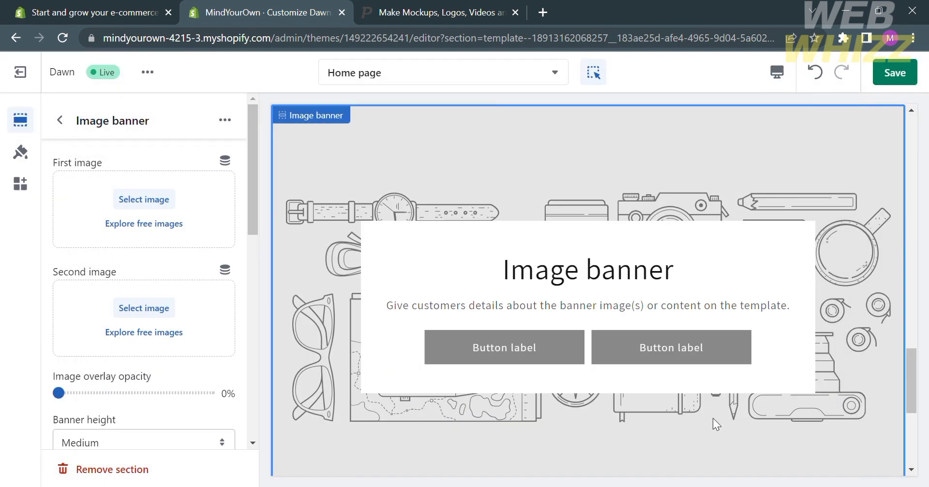
{"action": "left_click", "coordinate": [130, 236]}
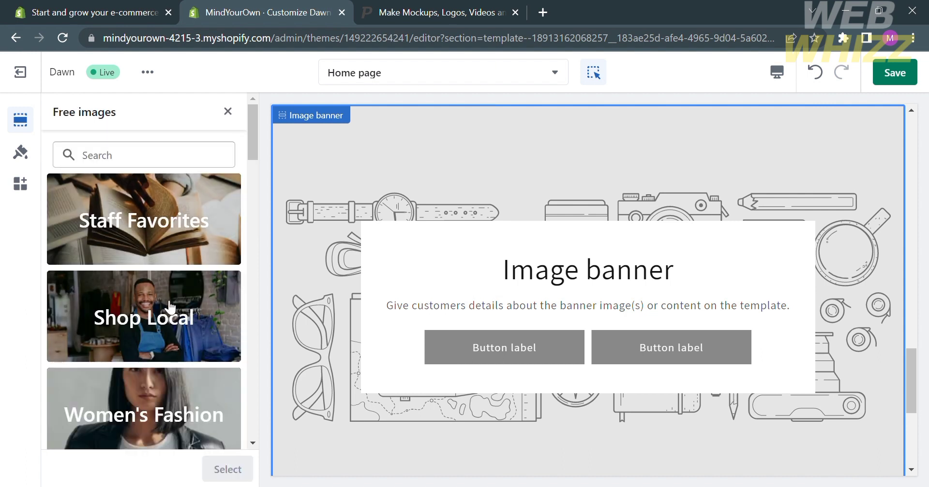
{"action": "scroll", "coordinate": [170, 307], "scroll_direction": "down", "scroll_amount": 1}
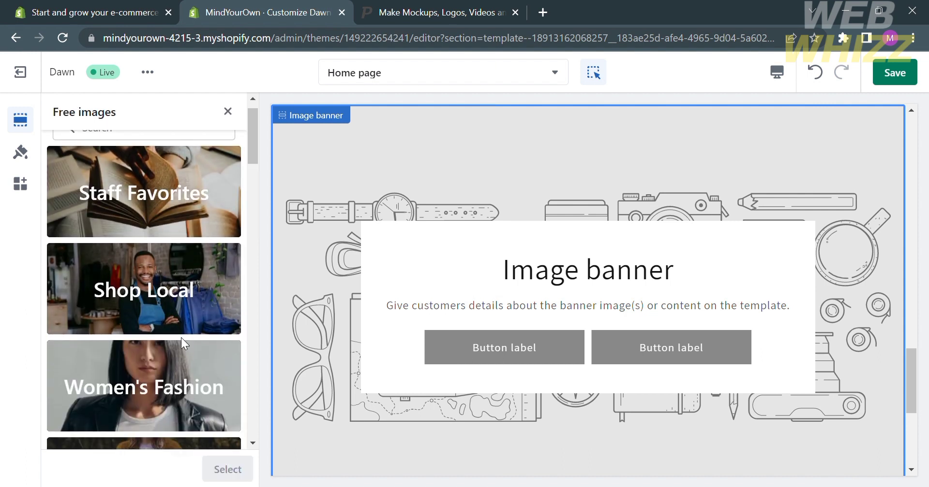
{"action": "scroll", "coordinate": [167, 386], "scroll_direction": "down", "scroll_amount": 5}
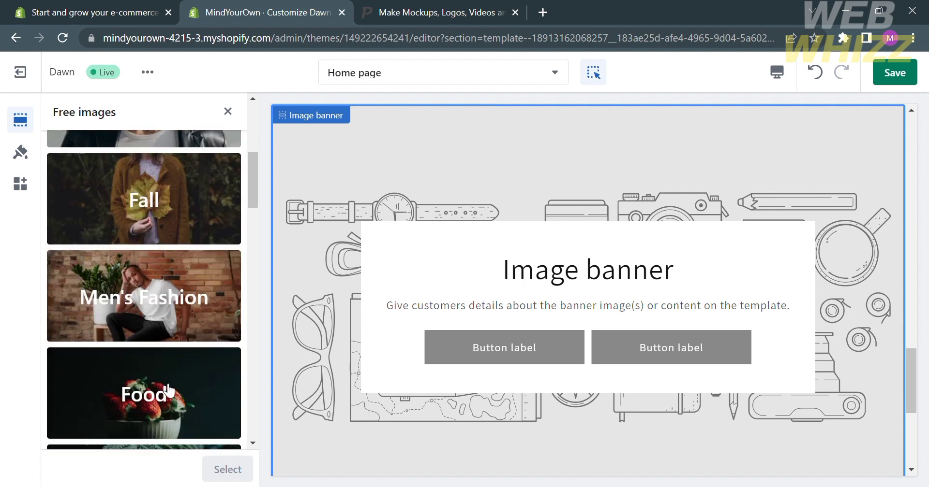
{"action": "left_click", "coordinate": [160, 290]}
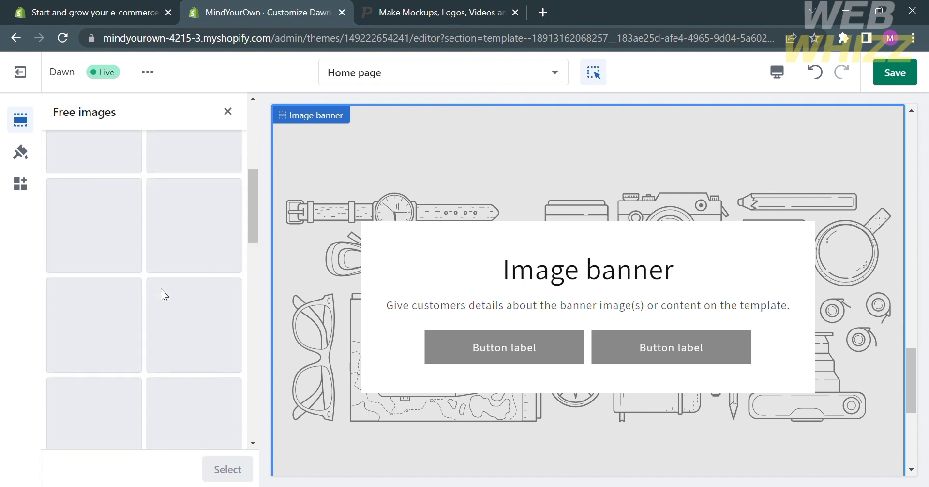
{"action": "scroll", "coordinate": [164, 293], "scroll_direction": "down", "scroll_amount": 1}
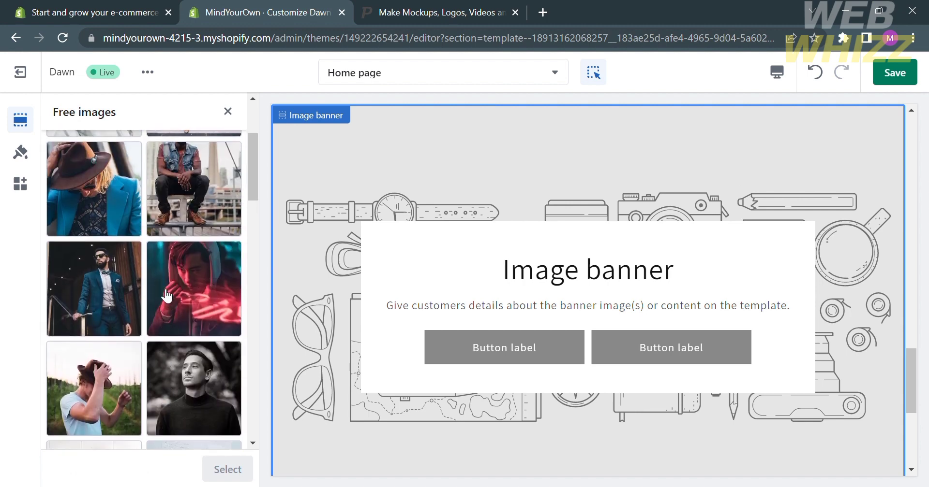
{"action": "left_click", "coordinate": [180, 300]}
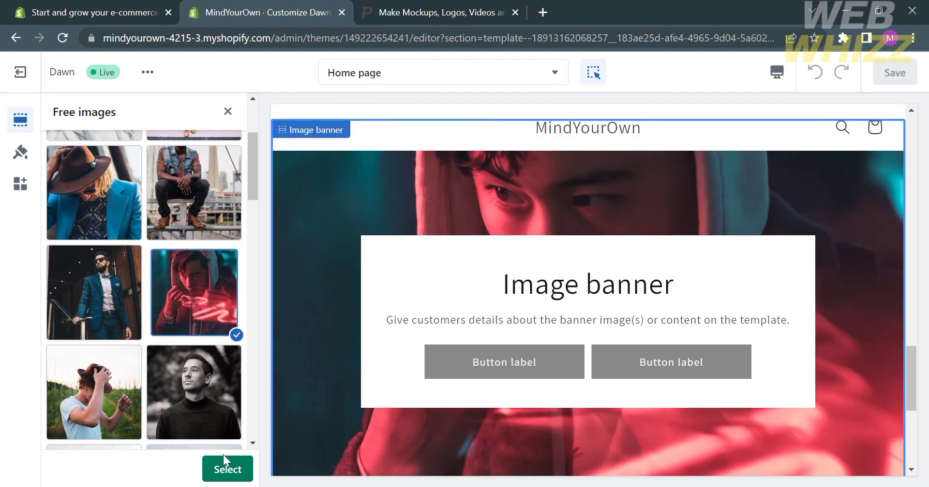
{"action": "left_click", "coordinate": [228, 469]}
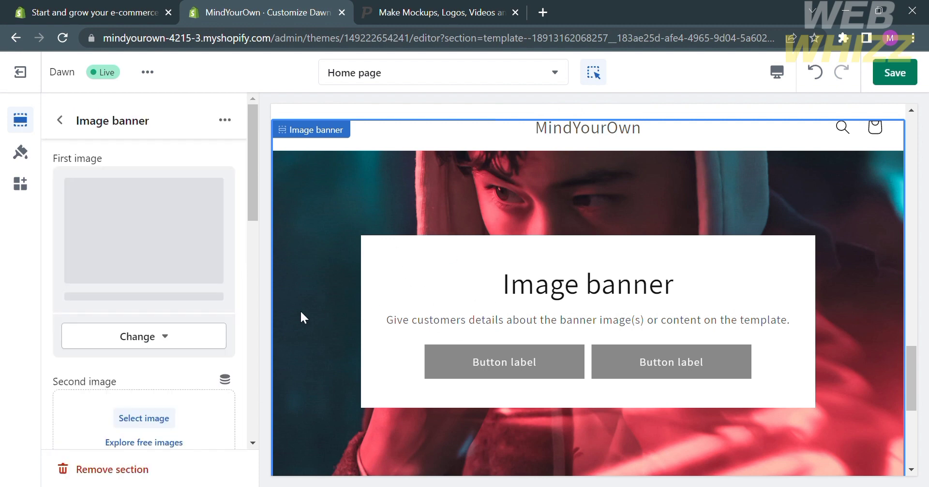
- Set the banner's second image to the free Men's Fashion photo of a man in red by a textured white wall
{"action": "scroll", "coordinate": [208, 333], "scroll_direction": "down", "scroll_amount": 3}
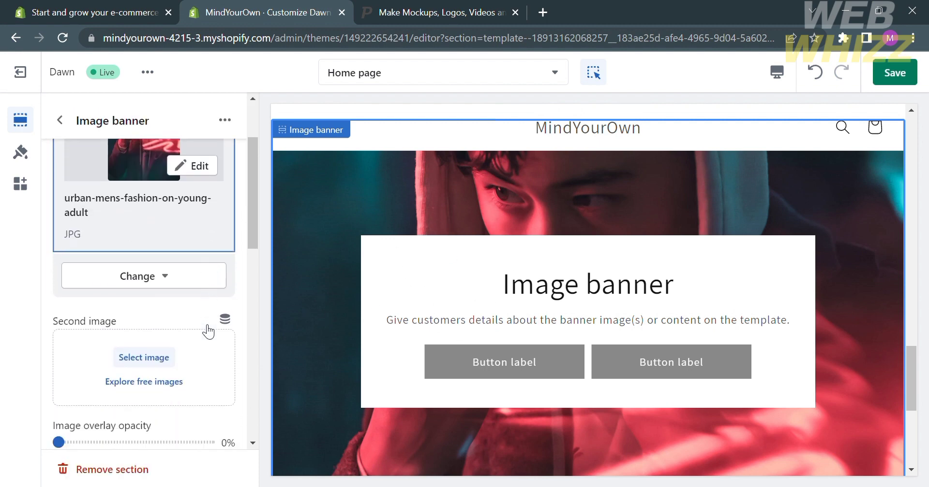
{"action": "scroll", "coordinate": [407, 348], "scroll_direction": "down", "scroll_amount": 2}
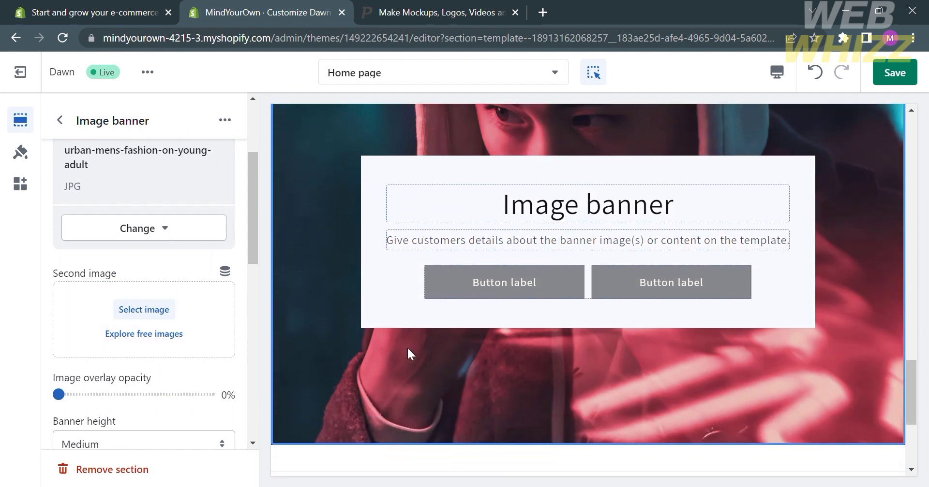
{"action": "left_click", "coordinate": [136, 321]}
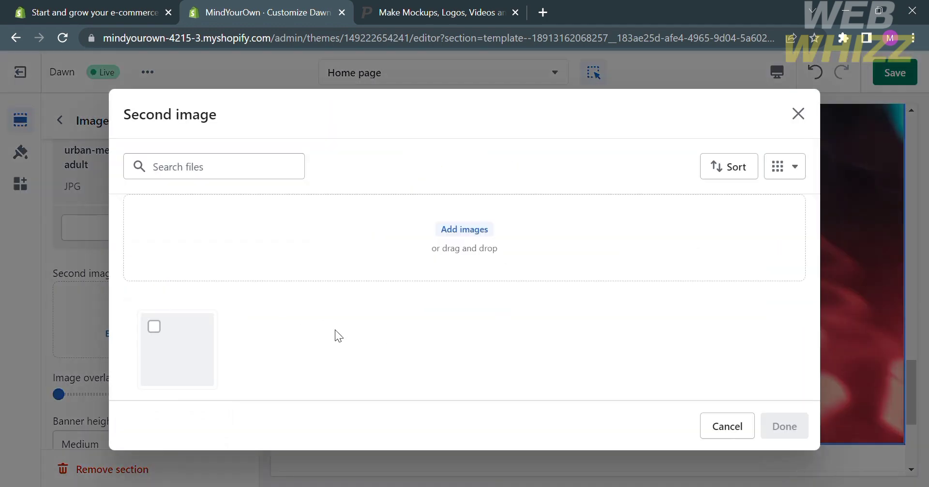
{"action": "left_click", "coordinate": [798, 114]}
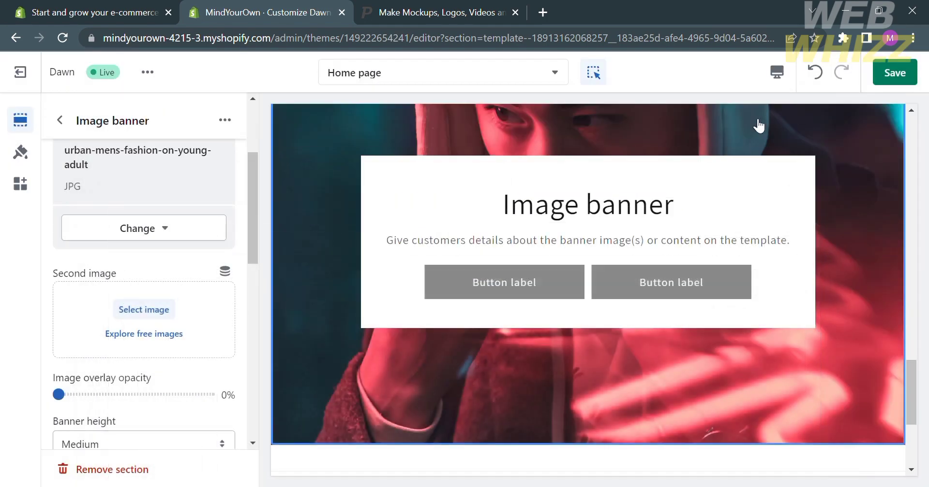
{"action": "left_click", "coordinate": [133, 335]}
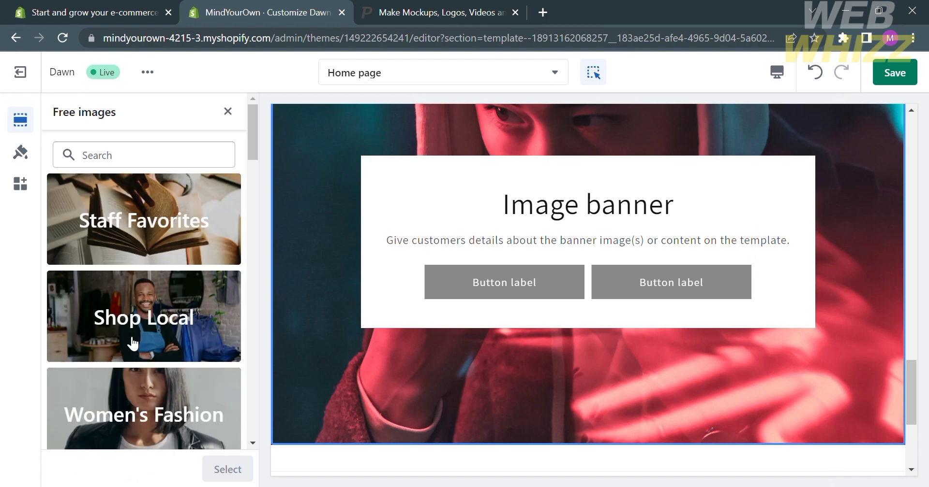
{"action": "scroll", "coordinate": [133, 344], "scroll_direction": "down", "scroll_amount": 7}
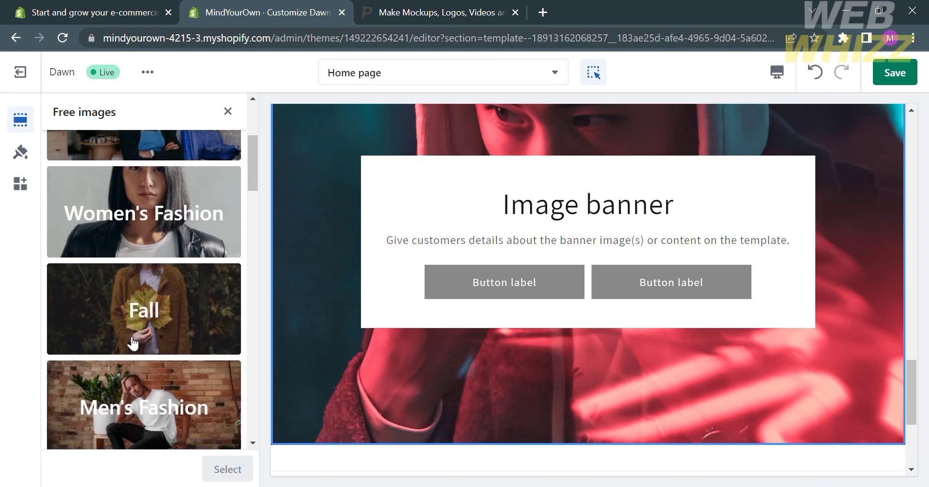
{"action": "left_click", "coordinate": [138, 298]}
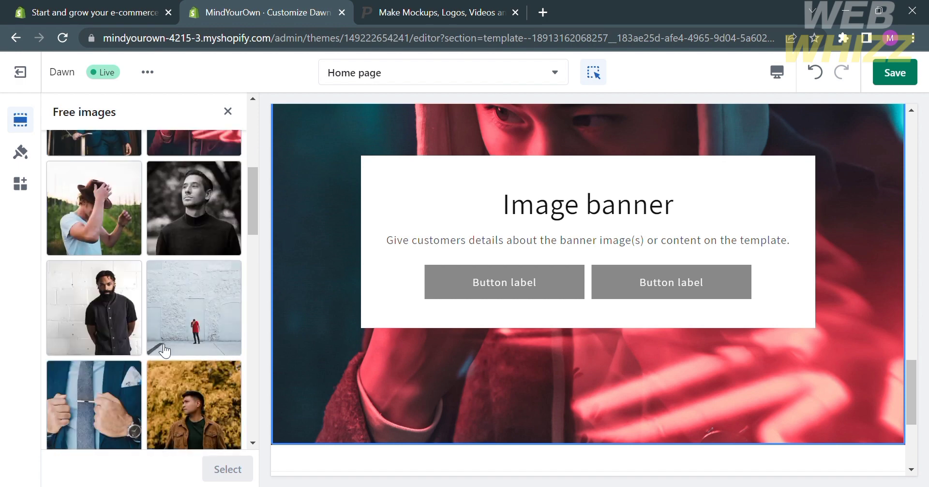
{"action": "scroll", "coordinate": [193, 275], "scroll_direction": "down", "scroll_amount": 2}
{"action": "left_click", "coordinate": [209, 232]}
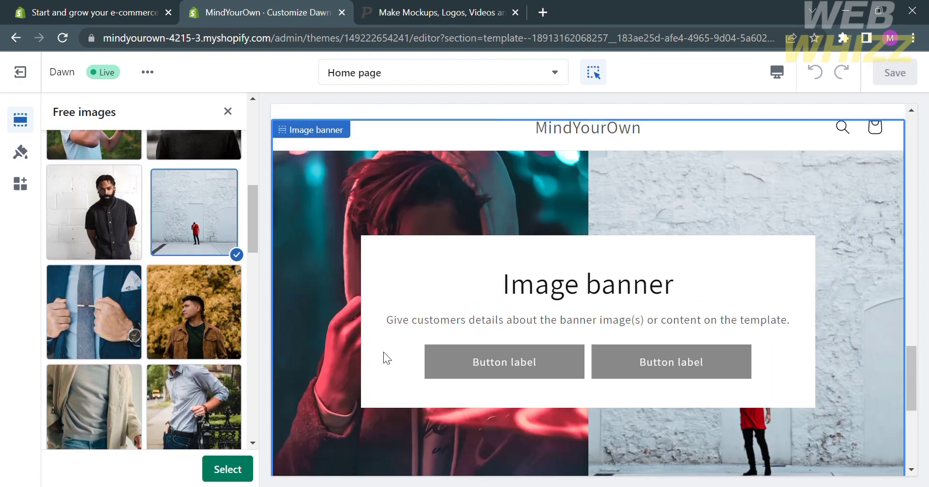
{"action": "left_click", "coordinate": [241, 477]}
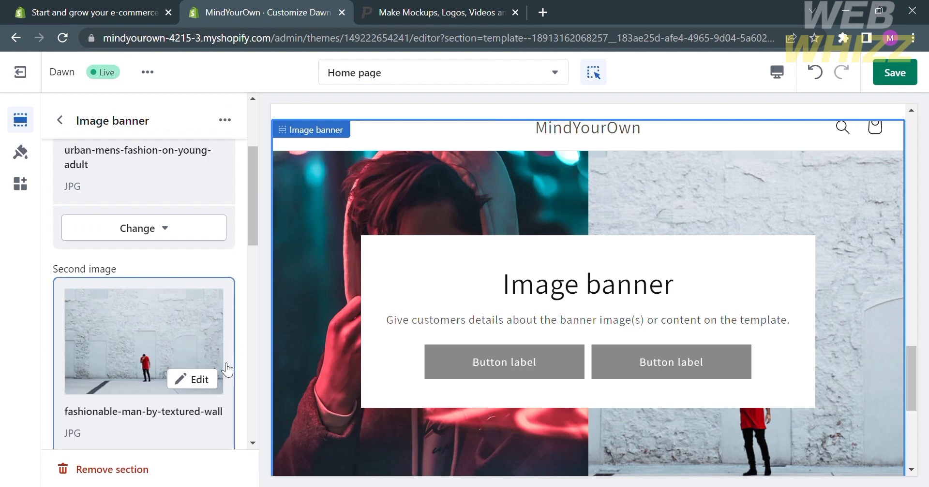
- Set the image banner's image overlay opacity to 30%
{"action": "scroll", "coordinate": [227, 370], "scroll_direction": "down", "scroll_amount": 4}
{"action": "scroll", "coordinate": [226, 370], "scroll_direction": "down", "scroll_amount": 3}
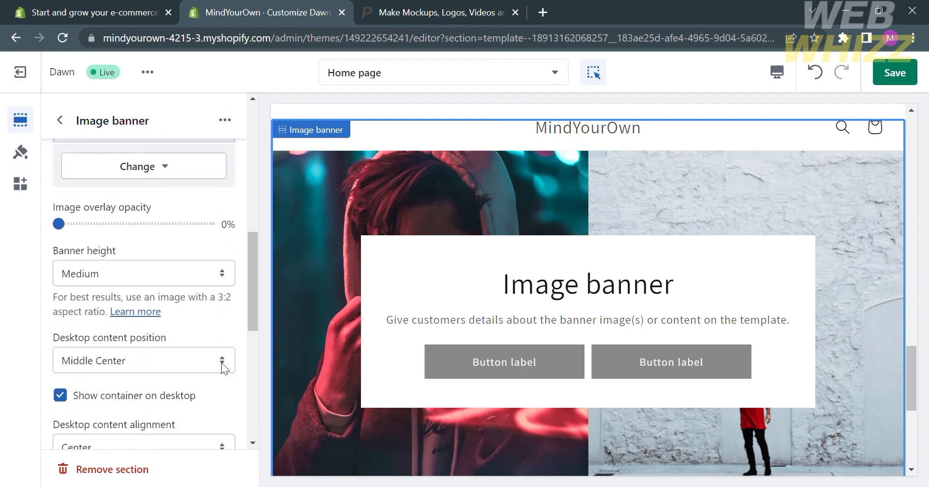
{"action": "scroll", "coordinate": [223, 368], "scroll_direction": "up", "scroll_amount": 7}
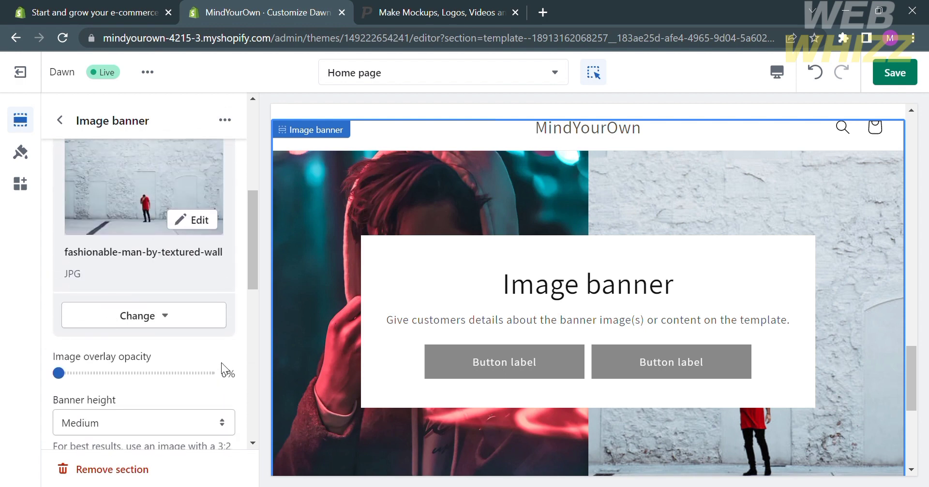
{"action": "scroll", "coordinate": [226, 370], "scroll_direction": "down", "scroll_amount": 7}
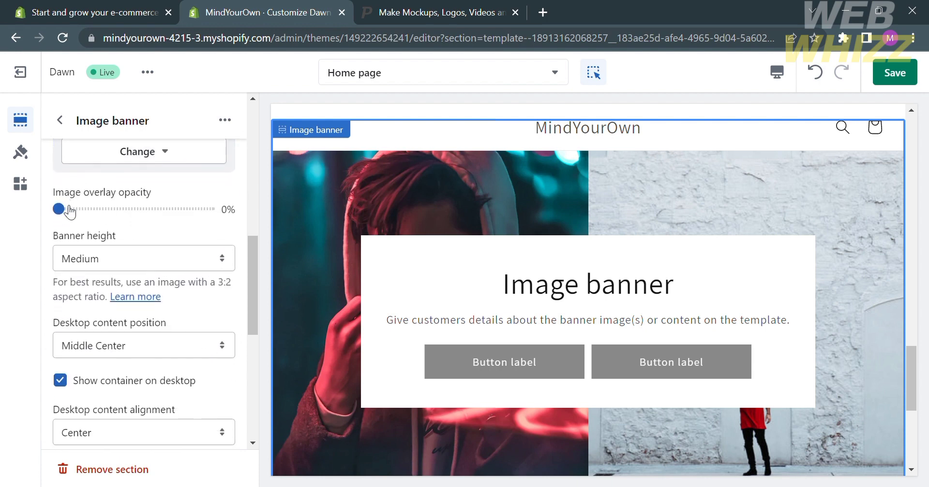
{"action": "left_click_drag", "start_coordinate": [62, 211], "coordinate": [90, 213]}
{"action": "key", "text": "Right"}
{"action": "key", "text": "Left"}
{"action": "key", "text": "Left"}
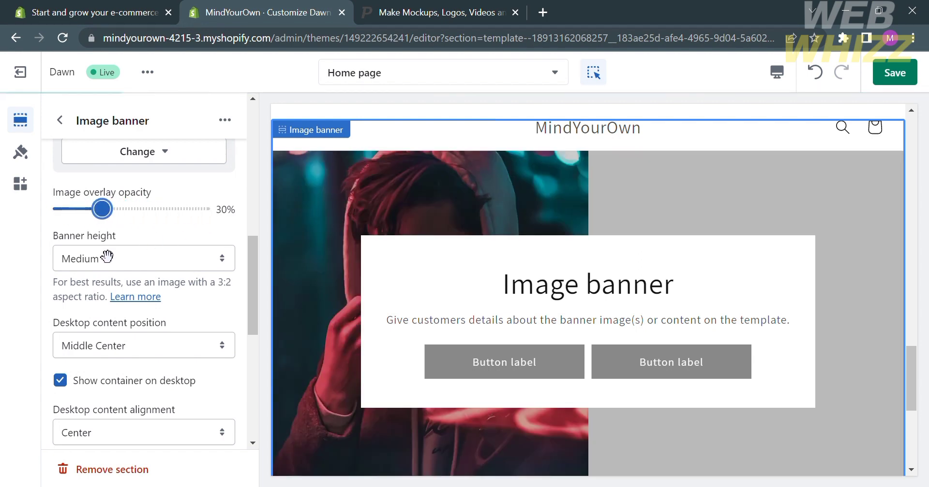
{"action": "key", "text": "Right"}
{"action": "key", "text": "Right"}
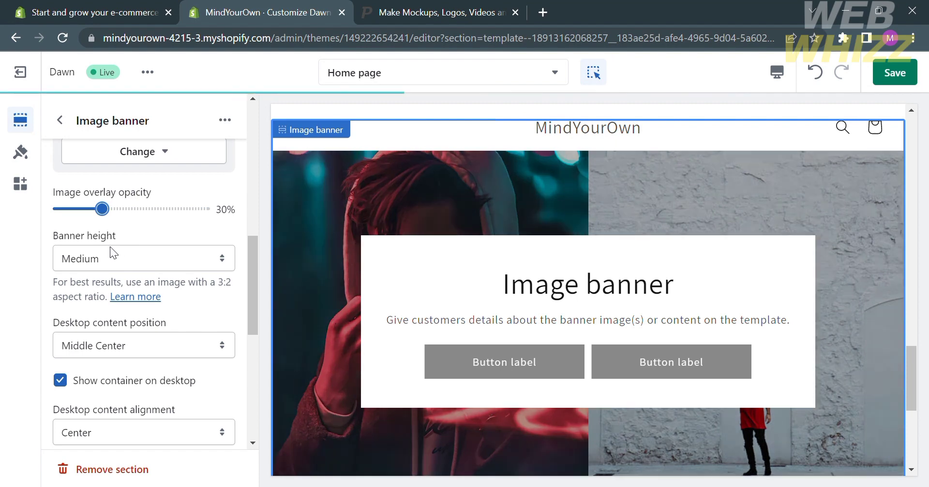
- Review the image banner's height, content position, alignment, color scheme, animation and mobile layout options
{"action": "key", "text": "Tab"}
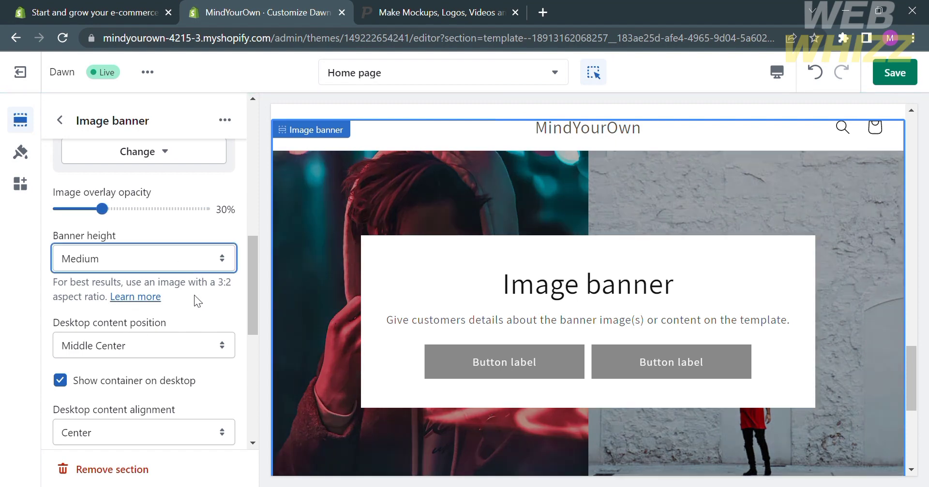
{"action": "left_click", "coordinate": [200, 312]}
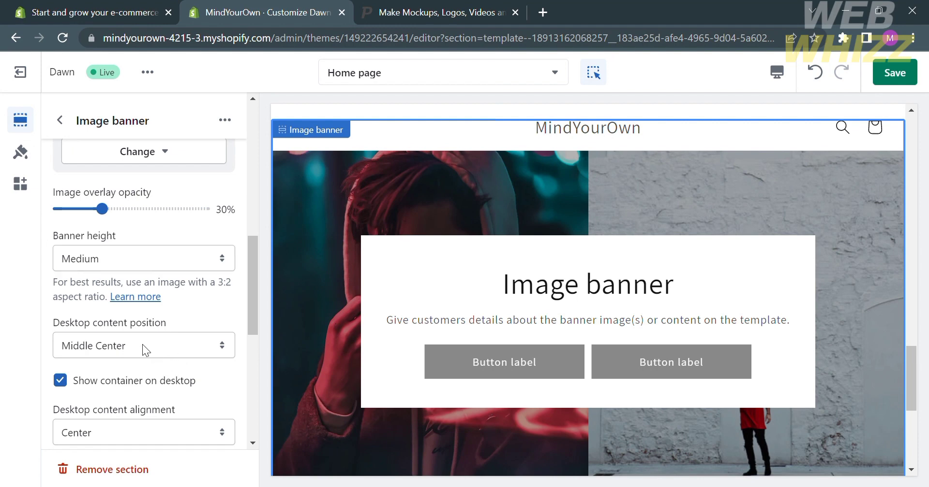
{"action": "scroll", "coordinate": [142, 345], "scroll_direction": "down", "scroll_amount": 2}
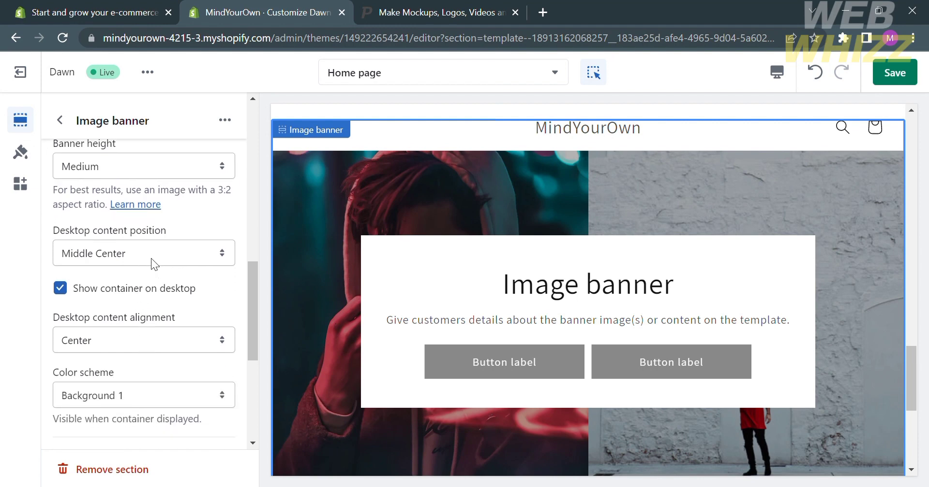
{"action": "scroll", "coordinate": [209, 337], "scroll_direction": "down", "scroll_amount": 1}
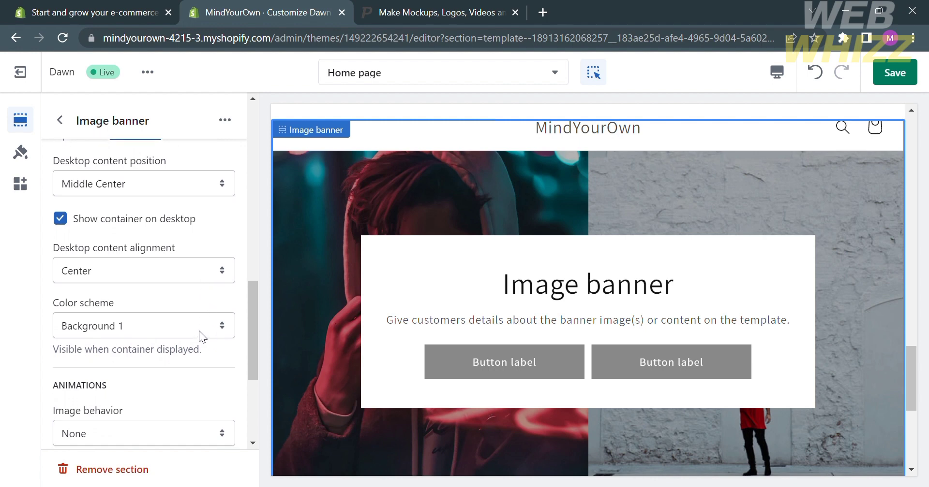
{"action": "scroll", "coordinate": [198, 332], "scroll_direction": "down", "scroll_amount": 2}
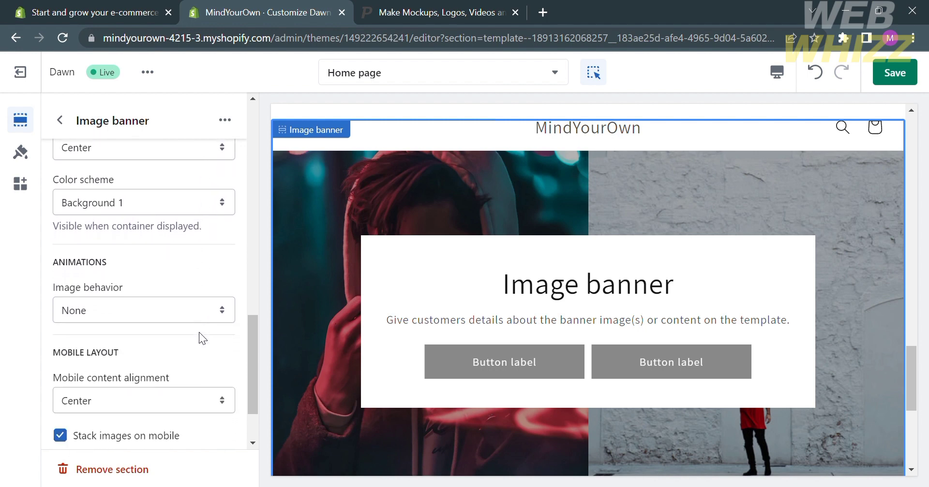
{"action": "scroll", "coordinate": [198, 332], "scroll_direction": "down", "scroll_amount": 2}
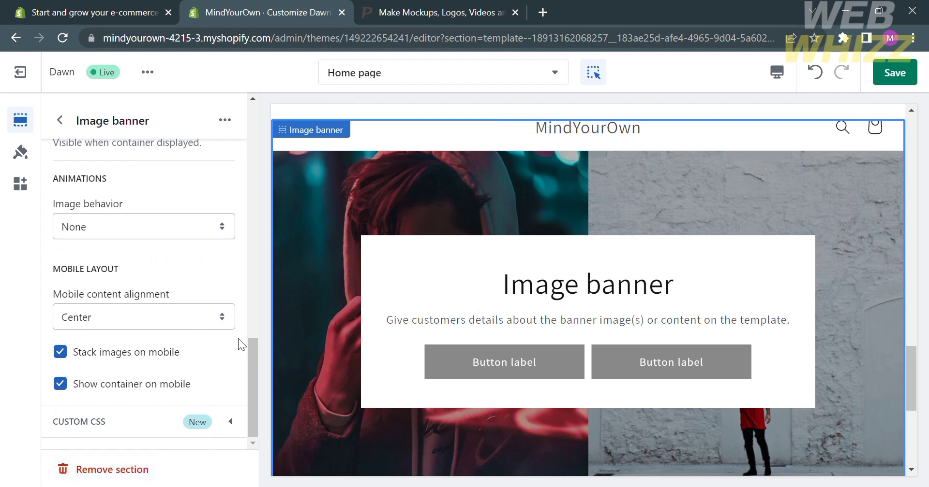
- Return to the home page section list and add a Slideshow section below the second image banner
{"action": "left_click", "coordinate": [69, 130]}
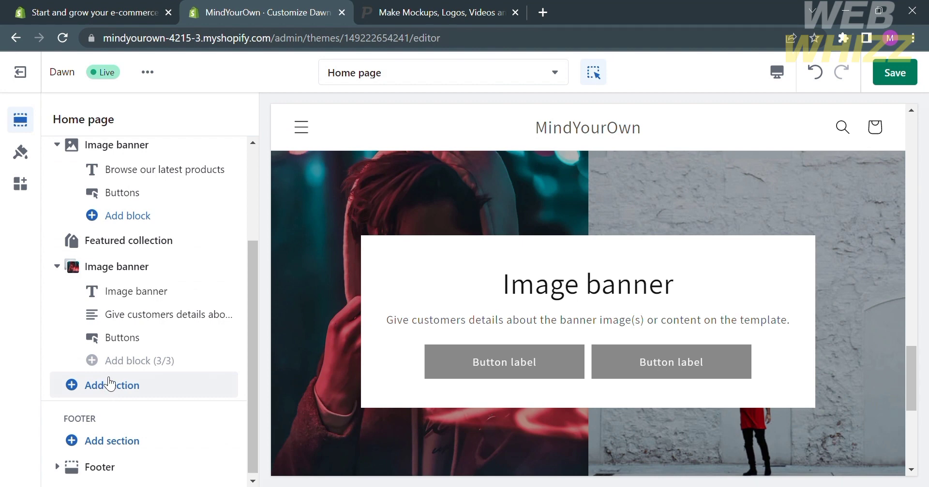
{"action": "left_click", "coordinate": [143, 400]}
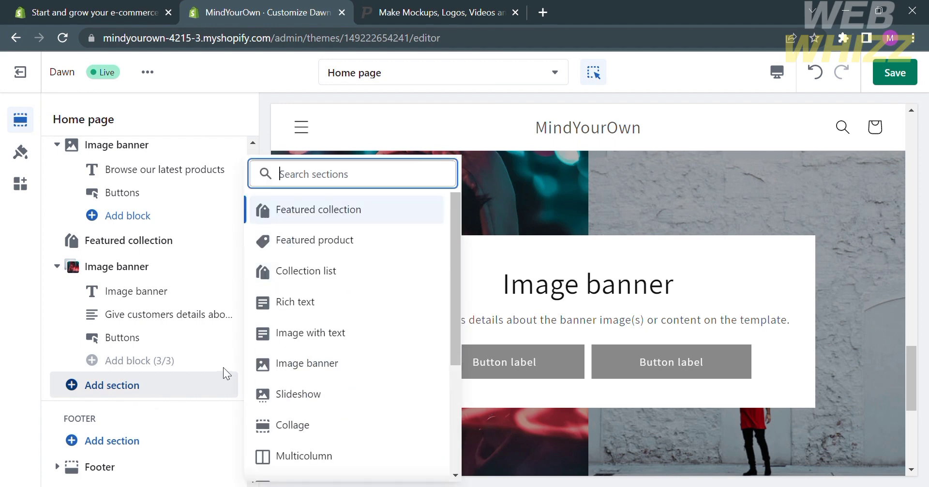
{"action": "scroll", "coordinate": [338, 419], "scroll_direction": "down", "scroll_amount": 1}
{"action": "scroll", "coordinate": [338, 419], "scroll_direction": "down", "scroll_amount": 1}
{"action": "scroll", "coordinate": [338, 420], "scroll_direction": "up", "scroll_amount": 1}
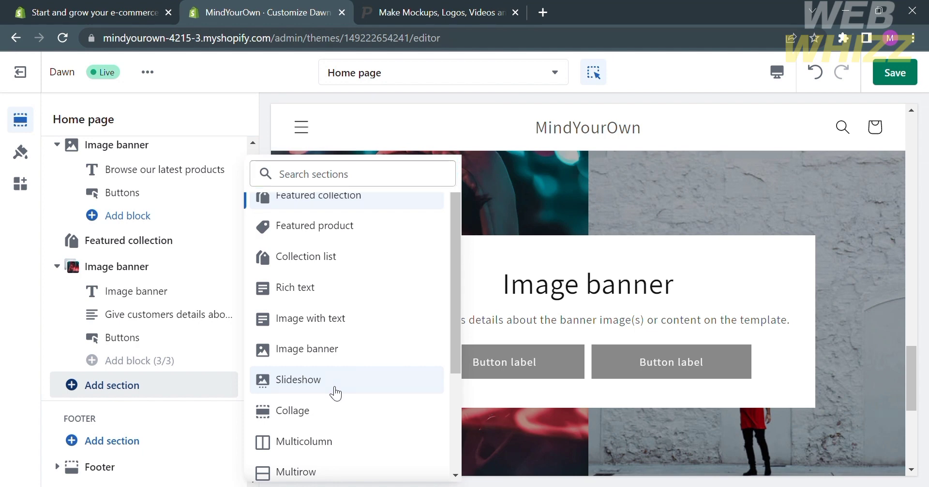
{"action": "left_click", "coordinate": [333, 391]}
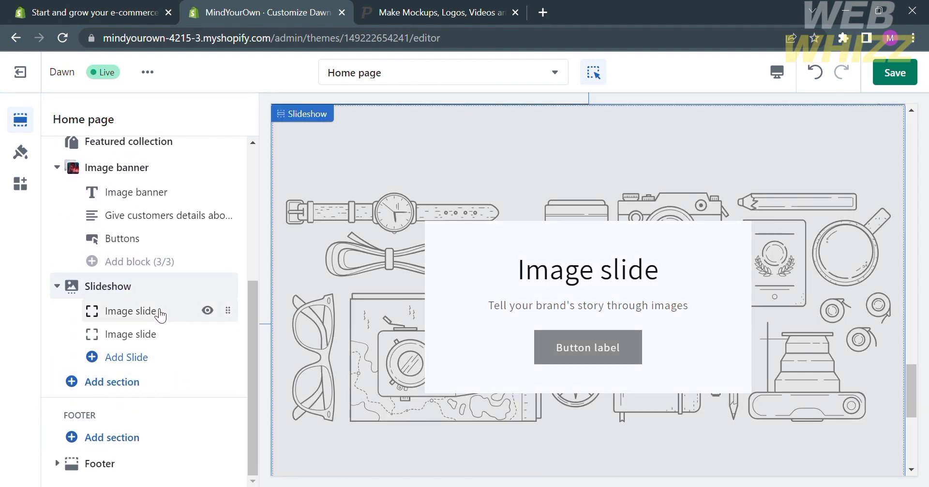
- Open the slideshow's first image slide and review its heading, subheading, button, content position, overlay and color scheme settings
{"action": "left_click", "coordinate": [125, 324]}
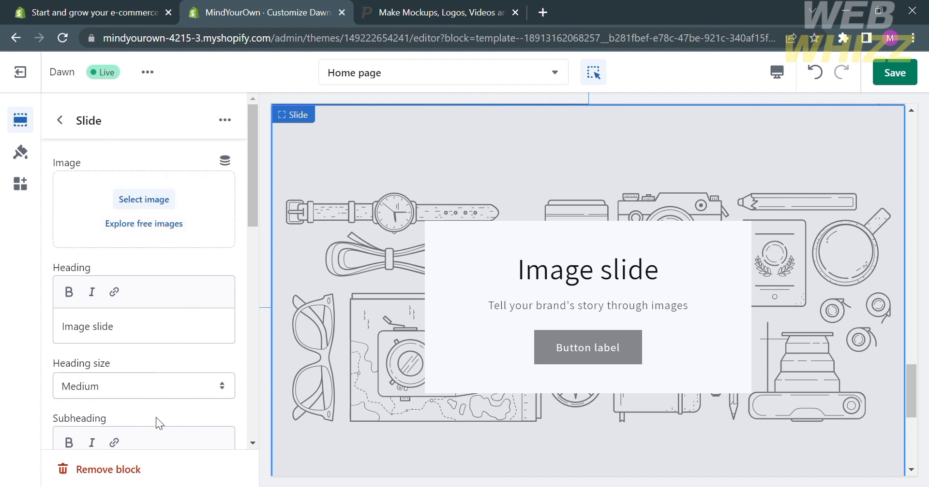
{"action": "scroll", "coordinate": [156, 407], "scroll_direction": "down", "scroll_amount": 4}
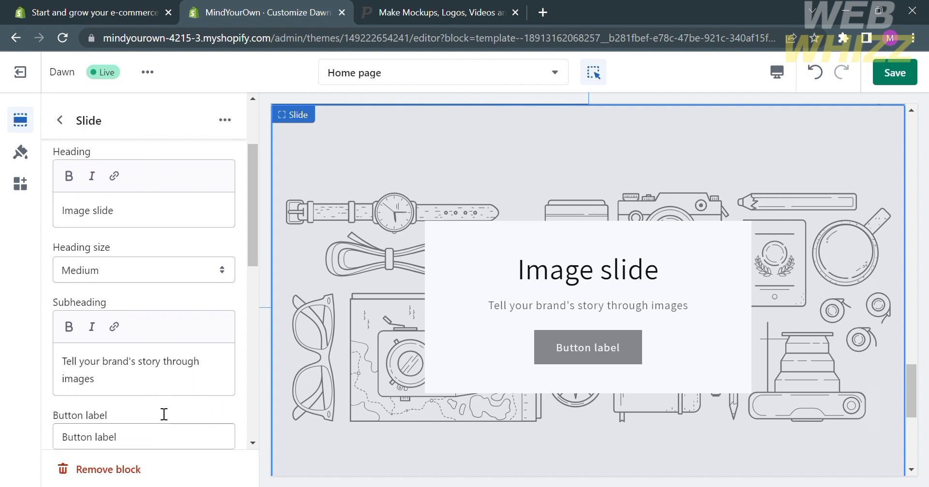
{"action": "scroll", "coordinate": [162, 413], "scroll_direction": "down", "scroll_amount": 3}
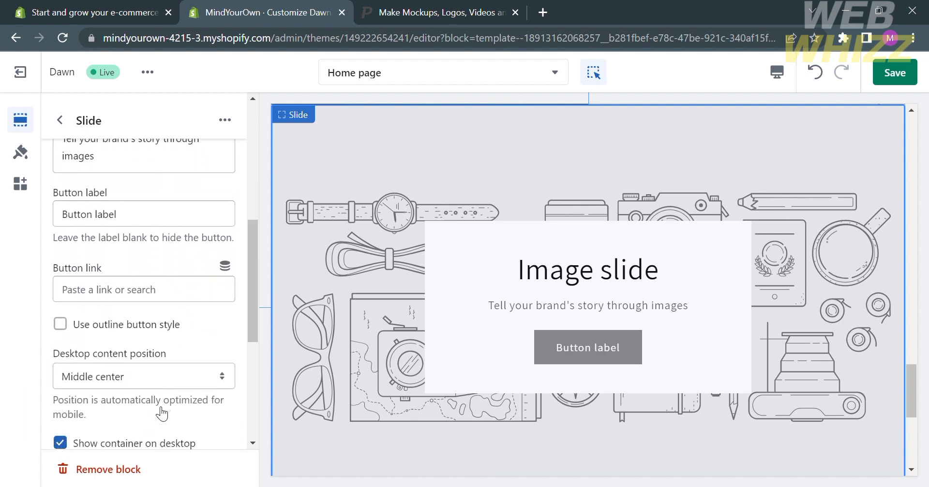
{"action": "scroll", "coordinate": [149, 359], "scroll_direction": "down", "scroll_amount": 3}
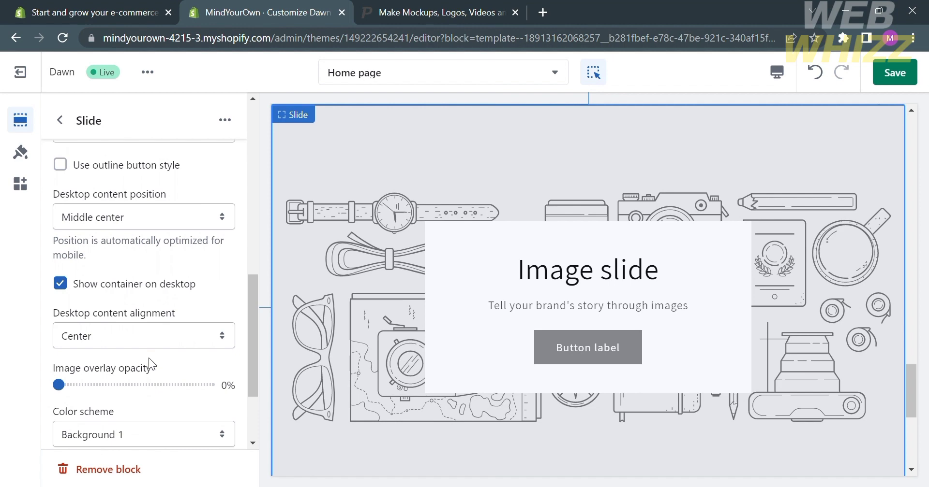
{"action": "scroll", "coordinate": [149, 358], "scroll_direction": "down", "scroll_amount": 3}
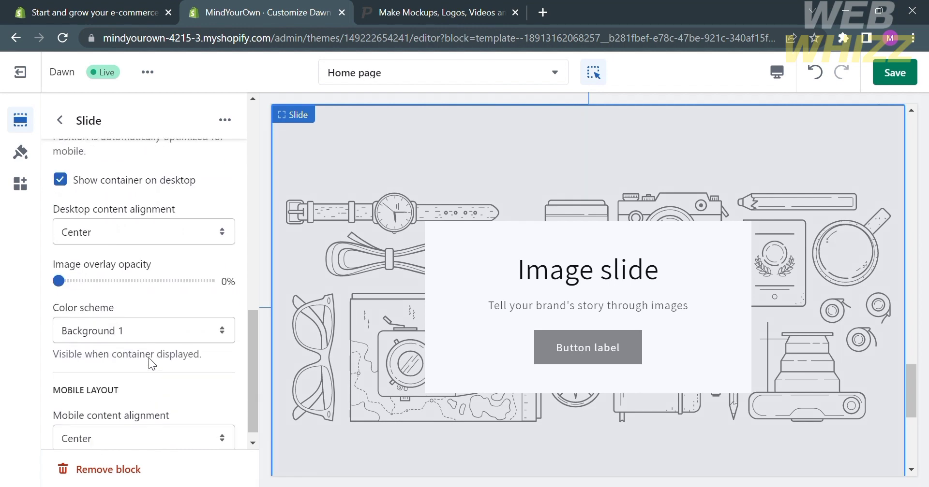
{"action": "scroll", "coordinate": [148, 358], "scroll_direction": "up", "scroll_amount": 10}
{"action": "scroll", "coordinate": [149, 358], "scroll_direction": "up", "scroll_amount": 3}
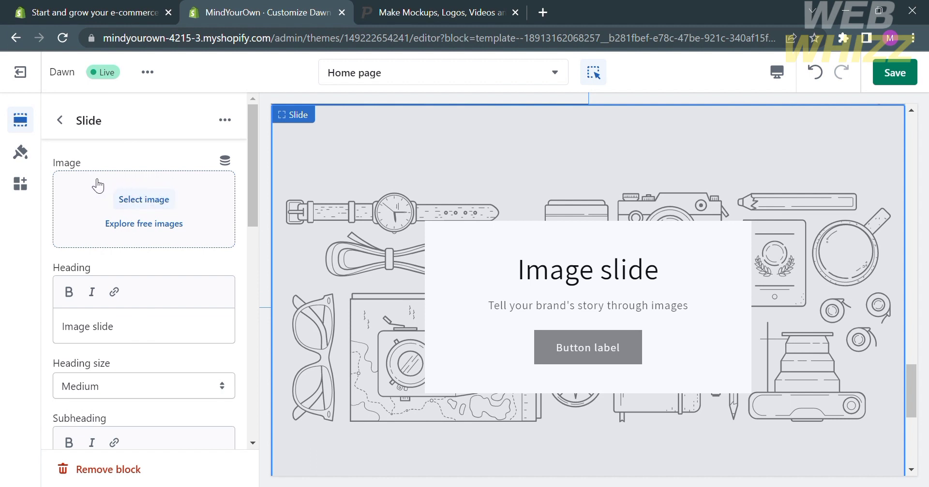
- Set the first slide's image to the free Men's Fashion photo of a man in a blue suit adjusting his shirt cuffs below his watch
{"action": "left_click", "coordinate": [159, 205]}
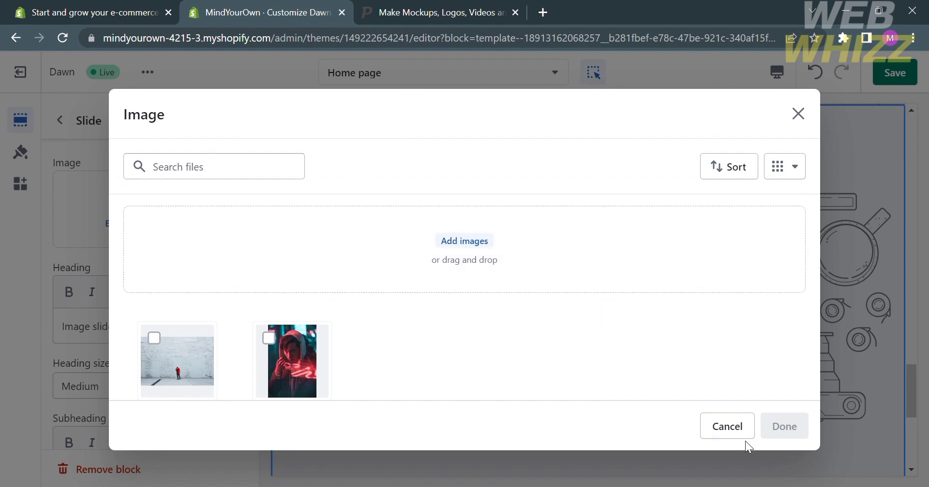
{"action": "left_click", "coordinate": [727, 427]}
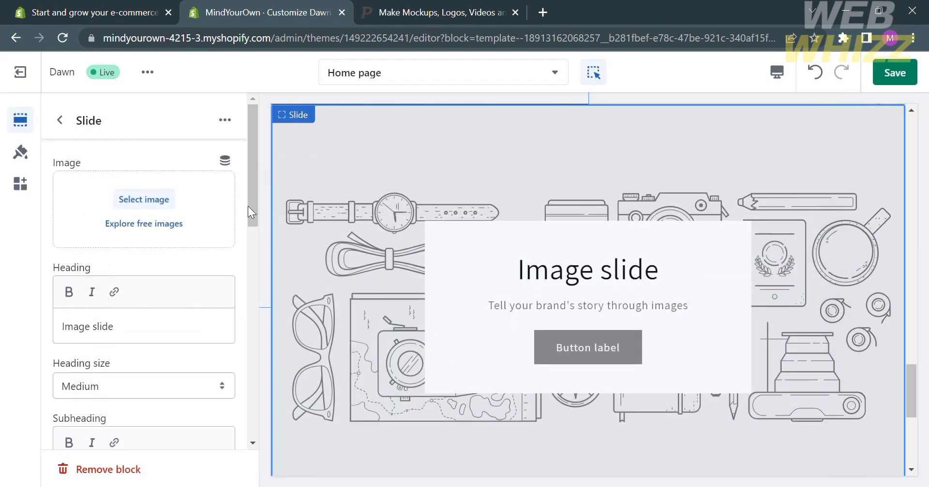
{"action": "left_click", "coordinate": [153, 224]}
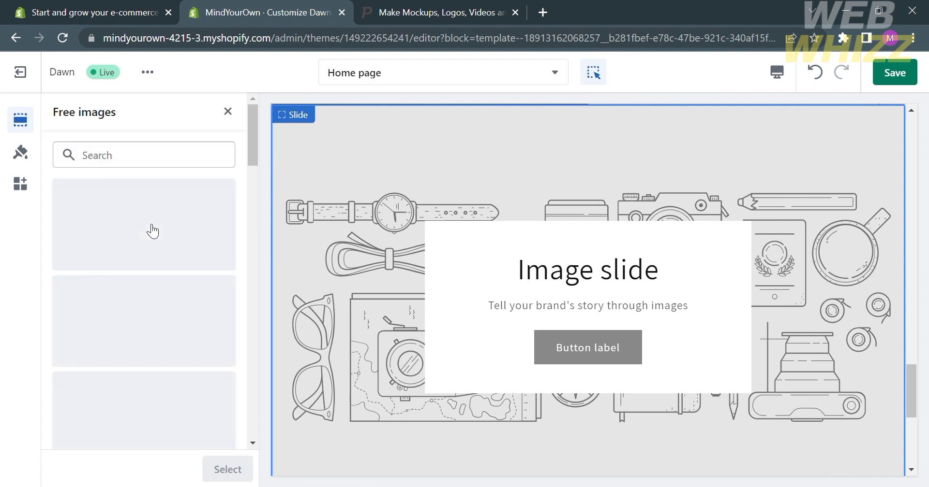
{"action": "scroll", "coordinate": [153, 231], "scroll_direction": "down", "scroll_amount": 4}
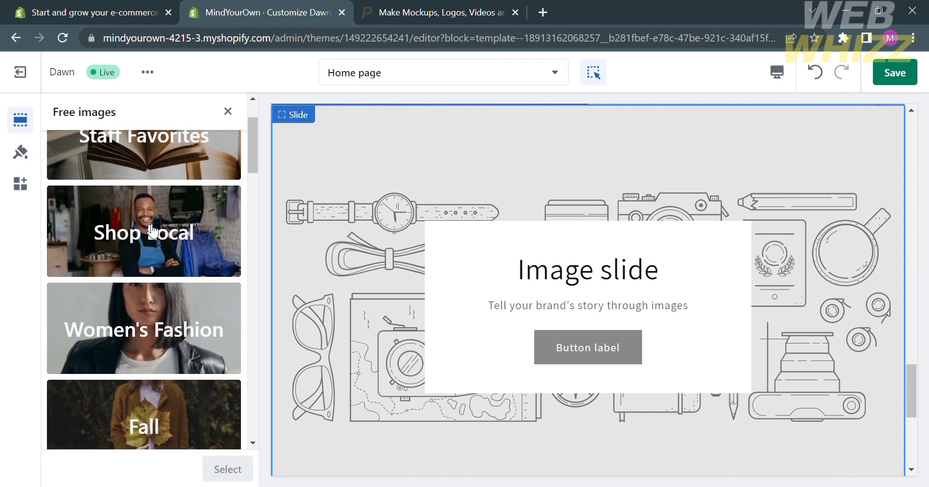
{"action": "scroll", "coordinate": [151, 226], "scroll_direction": "down", "scroll_amount": 1}
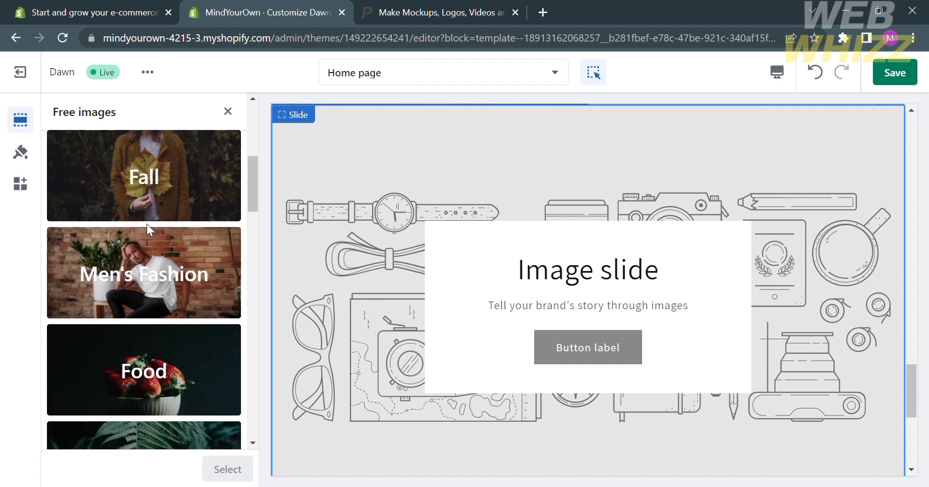
{"action": "left_click", "coordinate": [147, 260]}
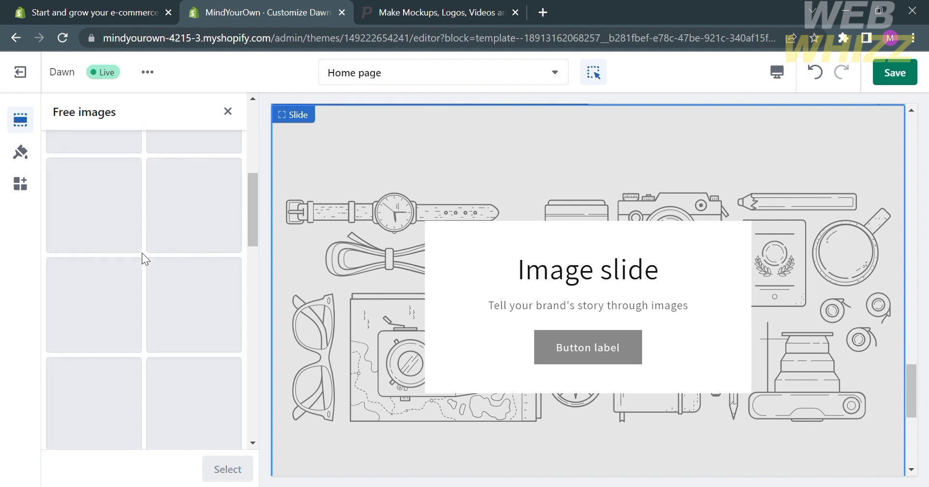
{"action": "scroll", "coordinate": [141, 254], "scroll_direction": "down", "scroll_amount": 10}
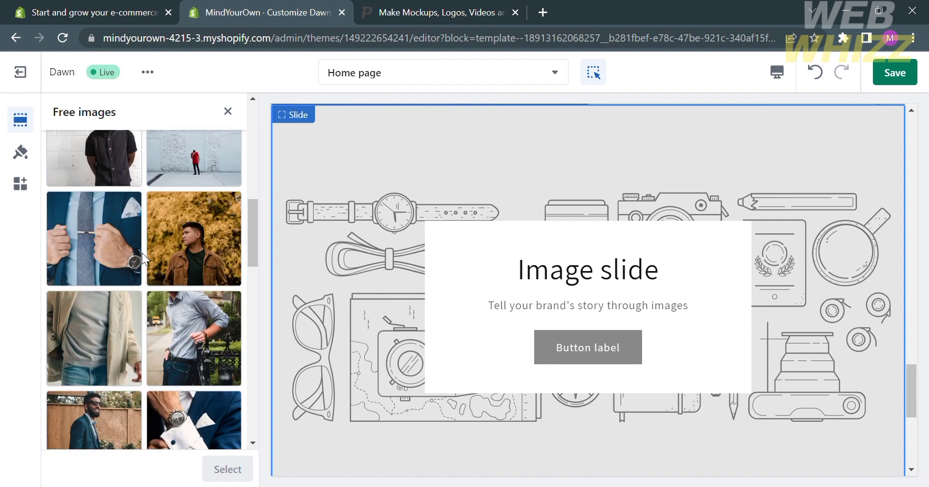
{"action": "scroll", "coordinate": [141, 253], "scroll_direction": "down", "scroll_amount": 2}
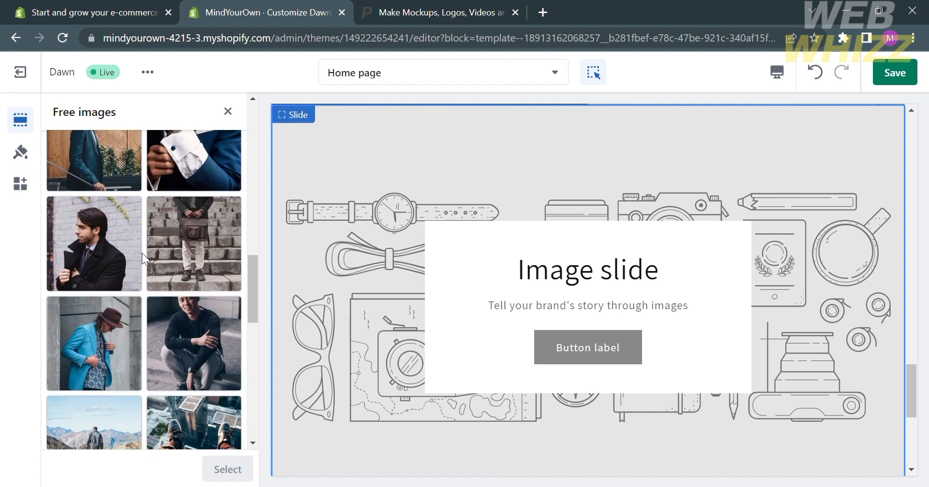
{"action": "left_click", "coordinate": [196, 184]}
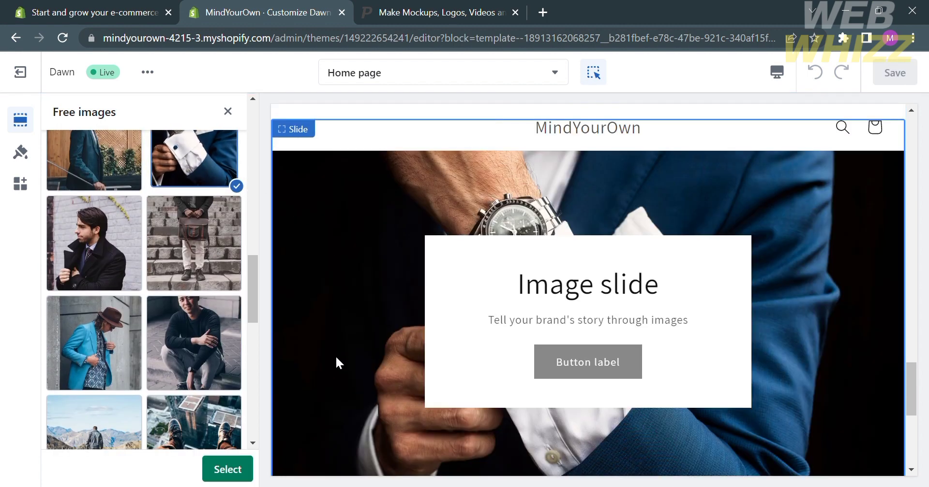
{"action": "left_click", "coordinate": [240, 472]}
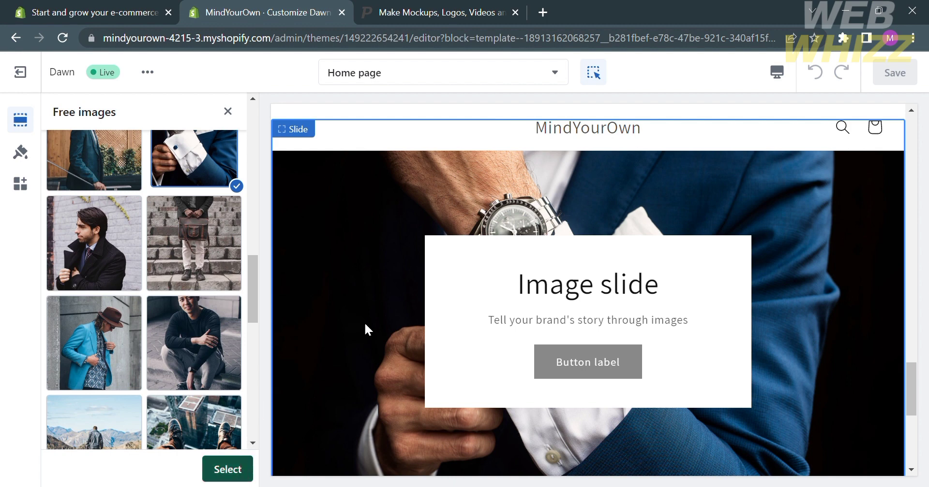
{"action": "left_click", "coordinate": [244, 475]}
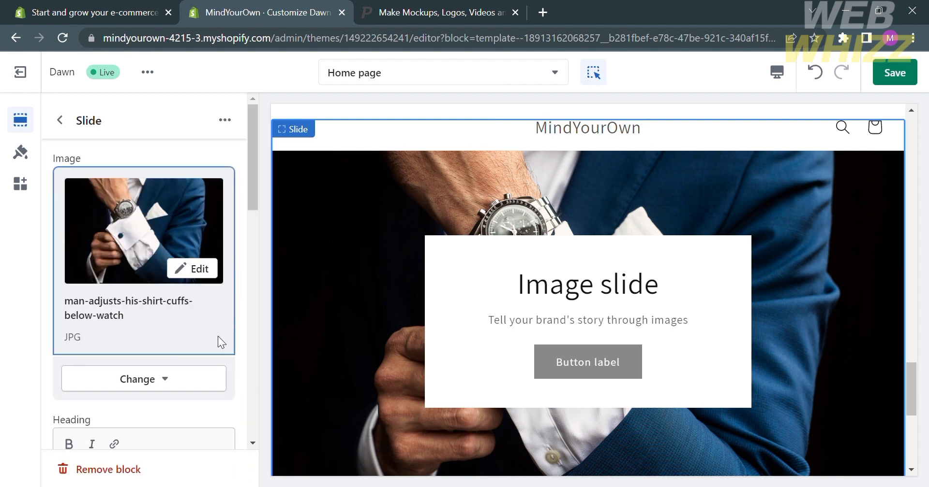
- Replace the first slide's heading text with "Men's Fashion"
{"action": "left_click", "coordinate": [165, 380]}
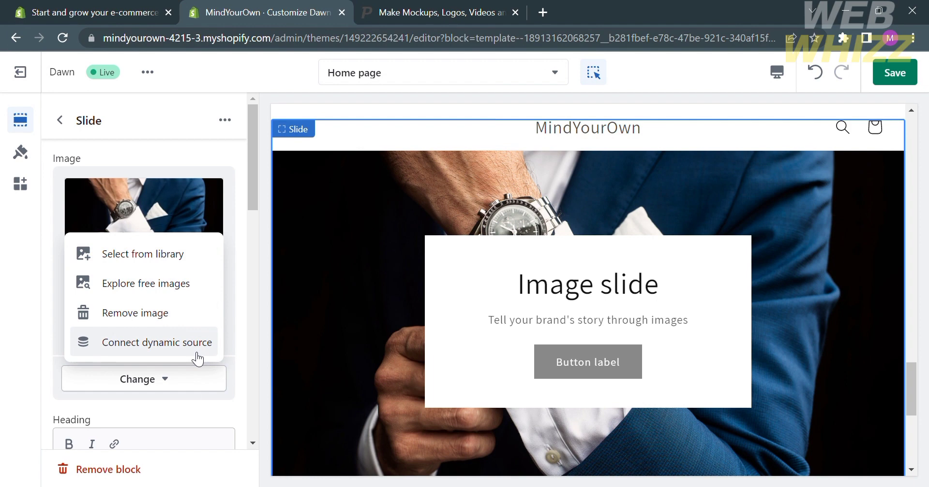
{"action": "scroll", "coordinate": [204, 416], "scroll_direction": "down", "scroll_amount": 1}
{"action": "scroll", "coordinate": [205, 416], "scroll_direction": "down", "scroll_amount": 3}
{"action": "scroll", "coordinate": [208, 421], "scroll_direction": "down", "scroll_amount": 1}
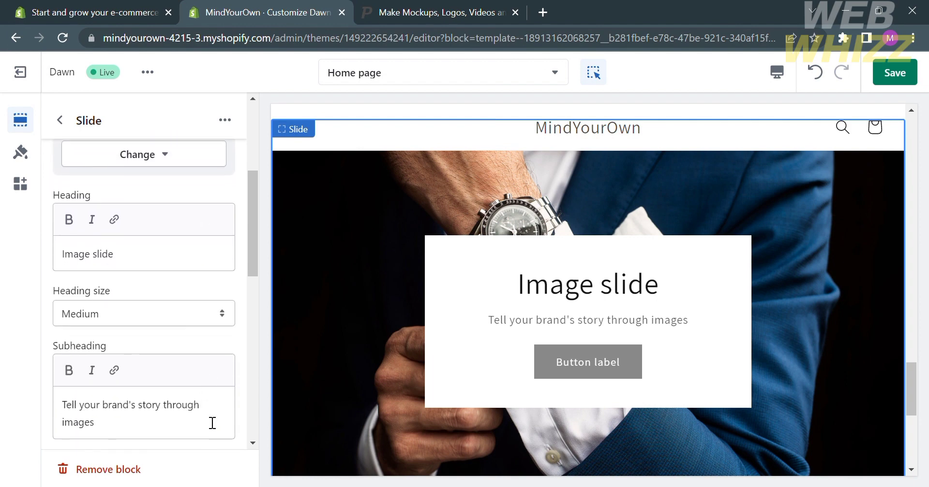
{"action": "left_click", "coordinate": [145, 254]}
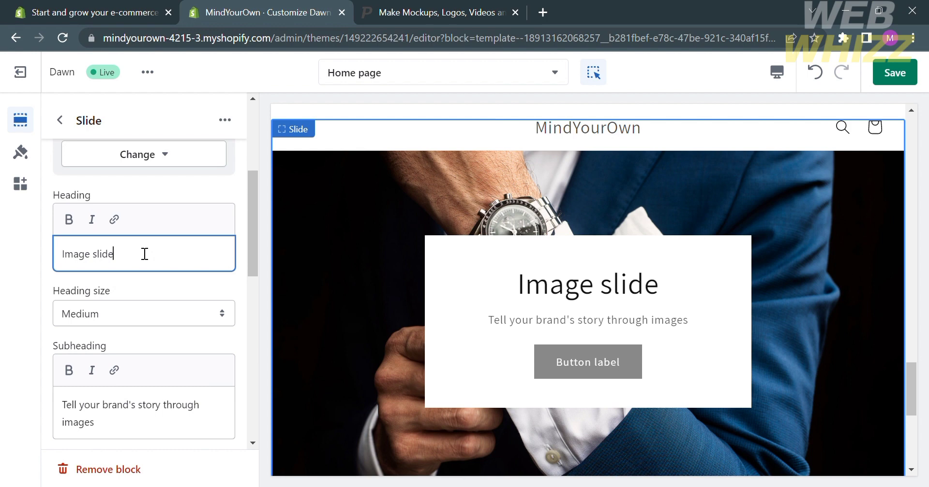
{"action": "key", "text": "BackSpace"}
{"action": "key", "text": "BackSpace"}
{"action": "key", "text": "BackSpace"}
{"action": "key", "text": "BackSpace"}
{"action": "key", "text": "BackSpace"}
{"action": "key", "text": "BackSpace"}
{"action": "key", "text": "BackSpace"}
{"action": "key", "text": "BackSpace"}
{"action": "key", "text": "BackSpace"}
{"action": "key", "text": "BackSpace"}
{"action": "key", "text": "BackSpace"}
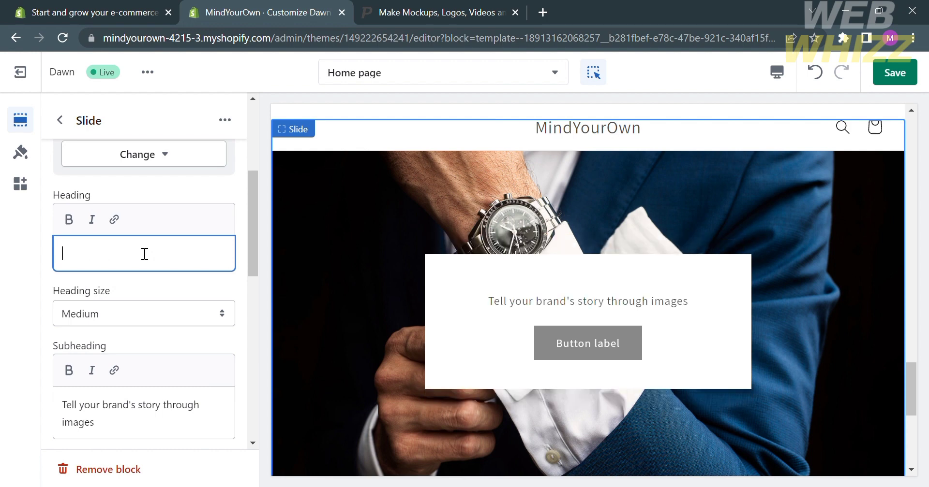
{"action": "type", "text": "Mens"}
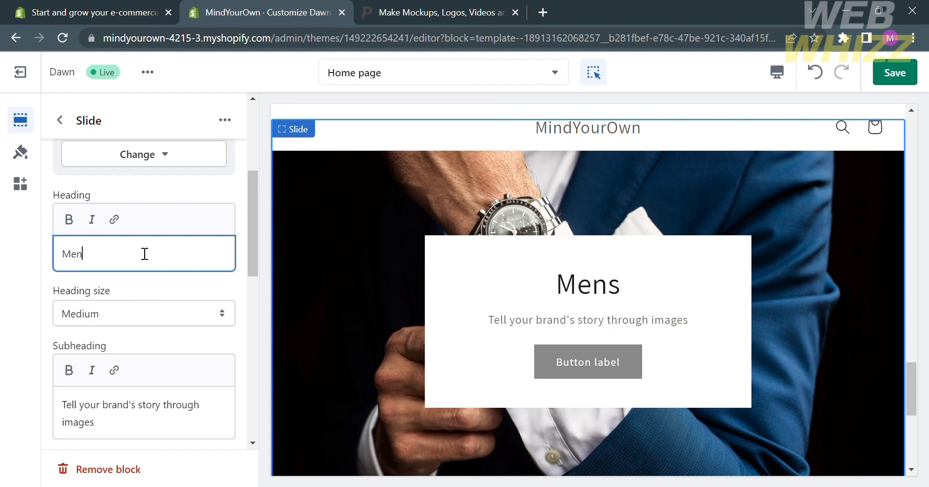
{"action": "key", "text": "BackSpace"}
{"action": "type", "text": "'s Fashion"}
- Try the Small heading size on the first slide, then set it to Large
{"action": "left_click", "coordinate": [138, 306]}
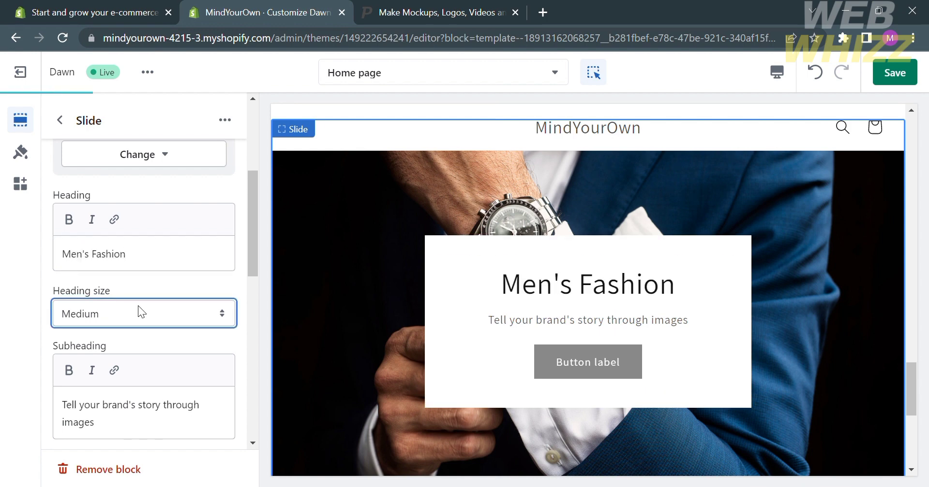
{"action": "left_click", "coordinate": [141, 337]}
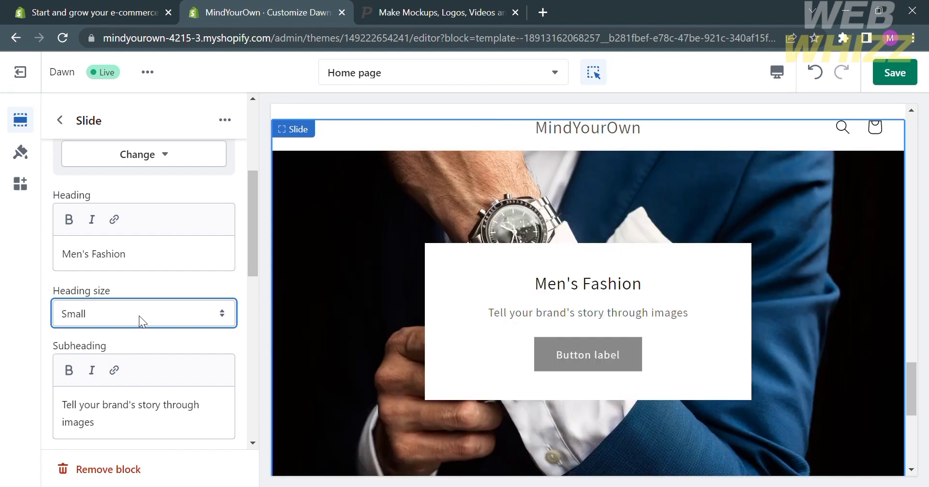
{"action": "left_click", "coordinate": [135, 353]}
- Replace the first slide's subheading with "Not just a cliche style of men"
{"action": "scroll", "coordinate": [135, 354], "scroll_direction": "down", "scroll_amount": 2}
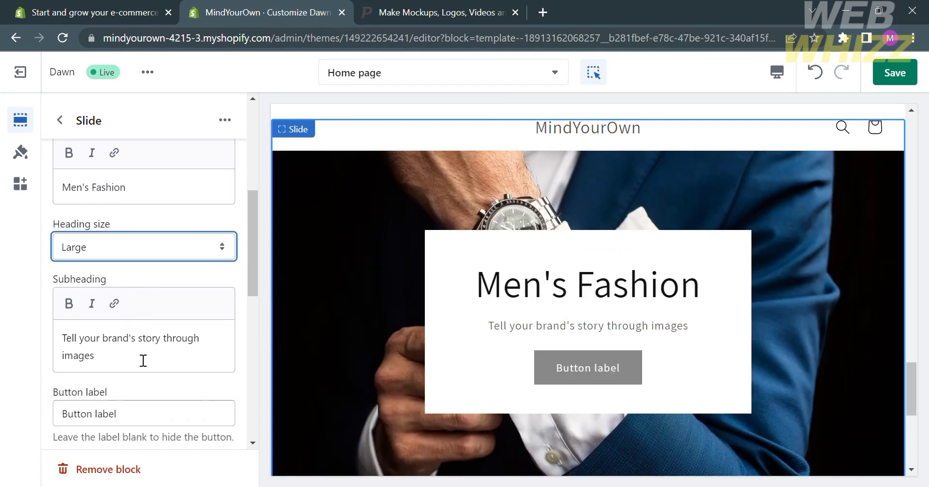
{"action": "left_click", "coordinate": [117, 360]}
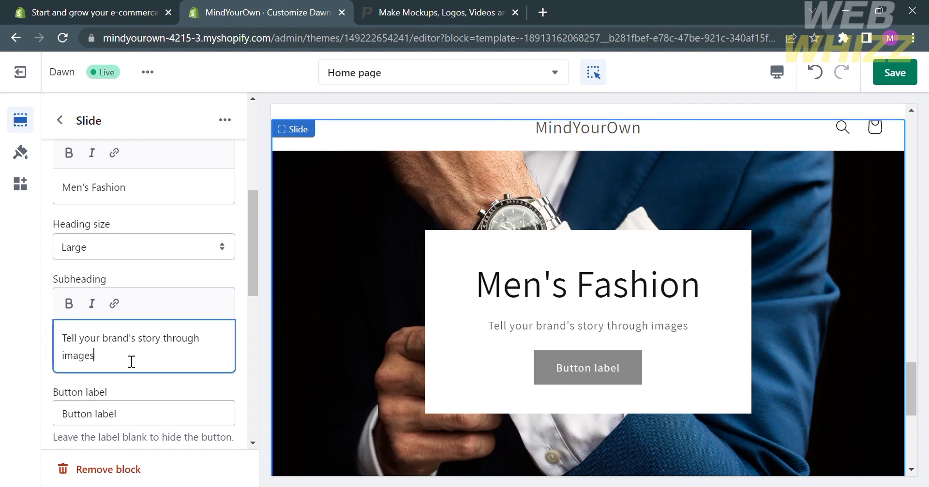
{"action": "left_click_drag", "start_coordinate": [132, 361], "coordinate": [69, 349]}
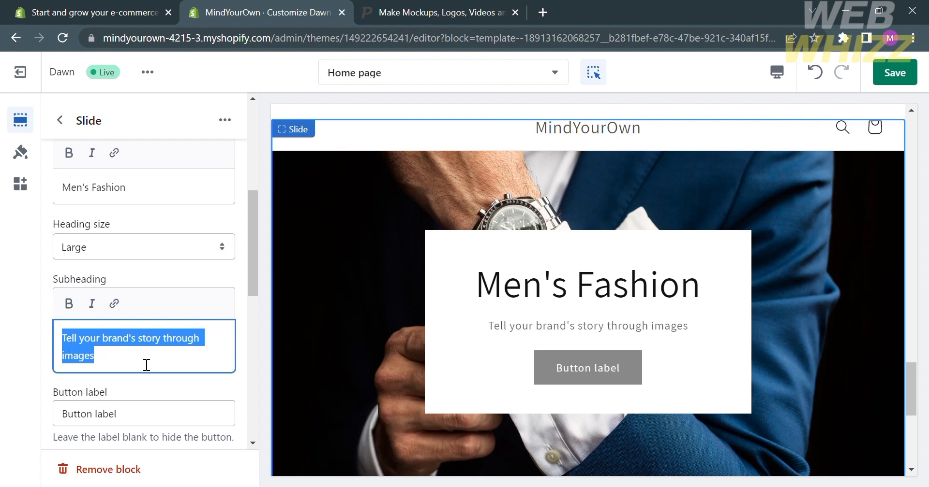
{"action": "type", "text": "Not jut"}
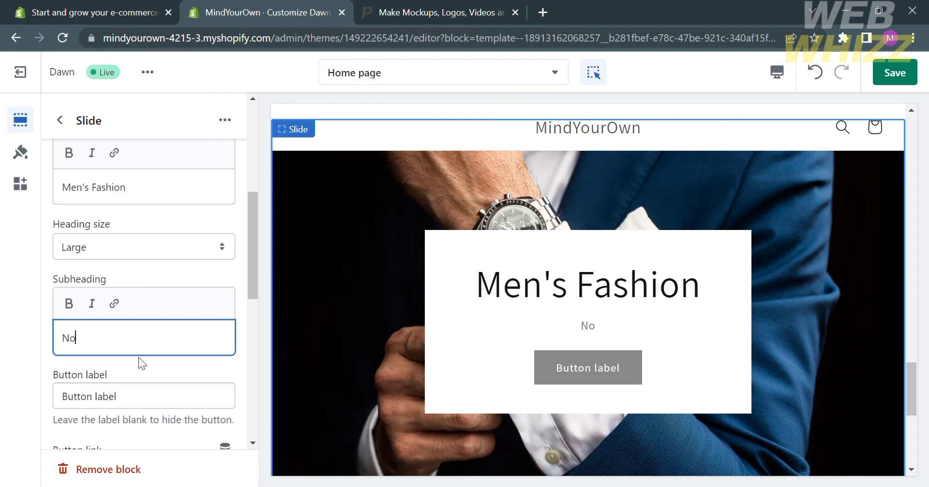
{"action": "key", "text": "BackSpace"}
{"action": "type", "text": "st a cliche style of men"}
- Link the first slide's button to the Home page entry under Collections
{"action": "scroll", "coordinate": [257, 367], "scroll_direction": "down", "scroll_amount": 6}
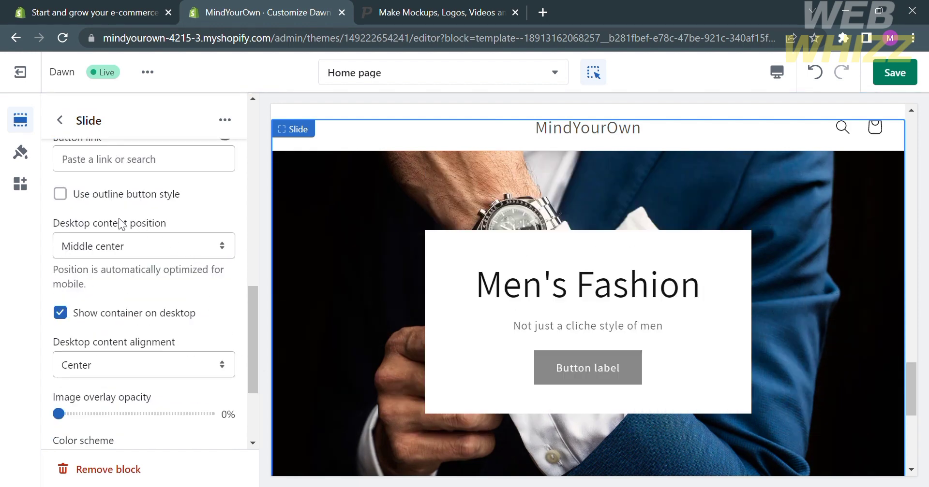
{"action": "scroll", "coordinate": [118, 218], "scroll_direction": "up", "scroll_amount": 1}
{"action": "scroll", "coordinate": [126, 226], "scroll_direction": "up", "scroll_amount": 2}
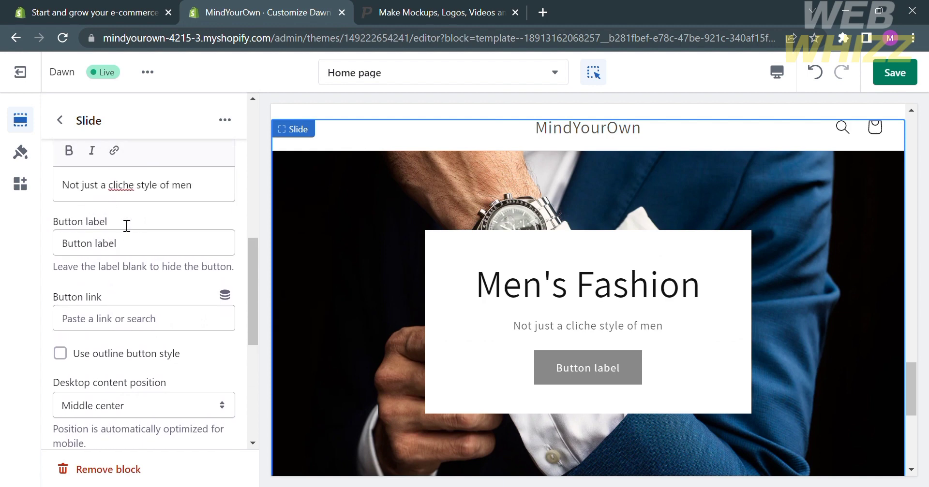
{"action": "left_click", "coordinate": [107, 331]}
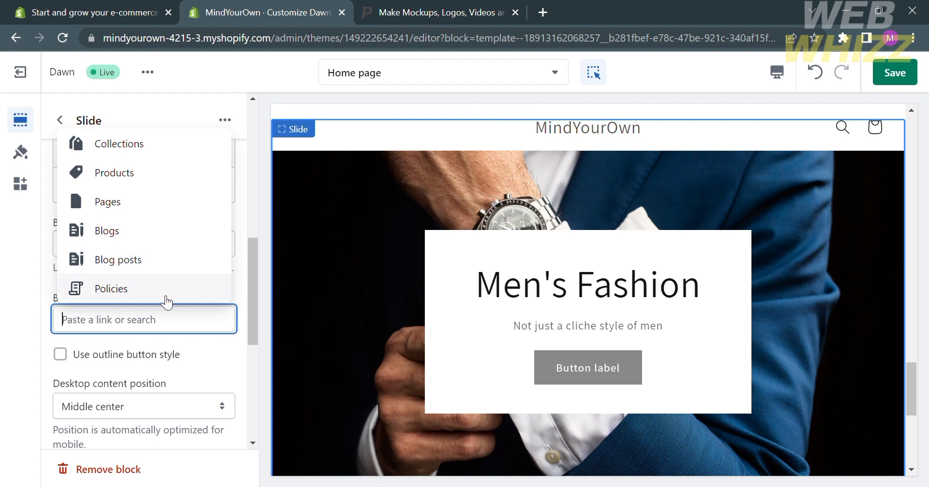
{"action": "left_click", "coordinate": [163, 146]}
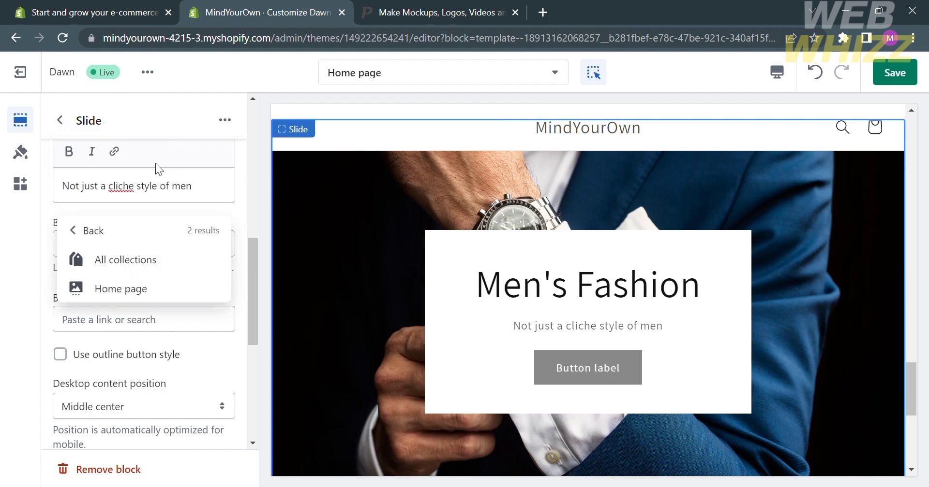
{"action": "left_click", "coordinate": [137, 290]}
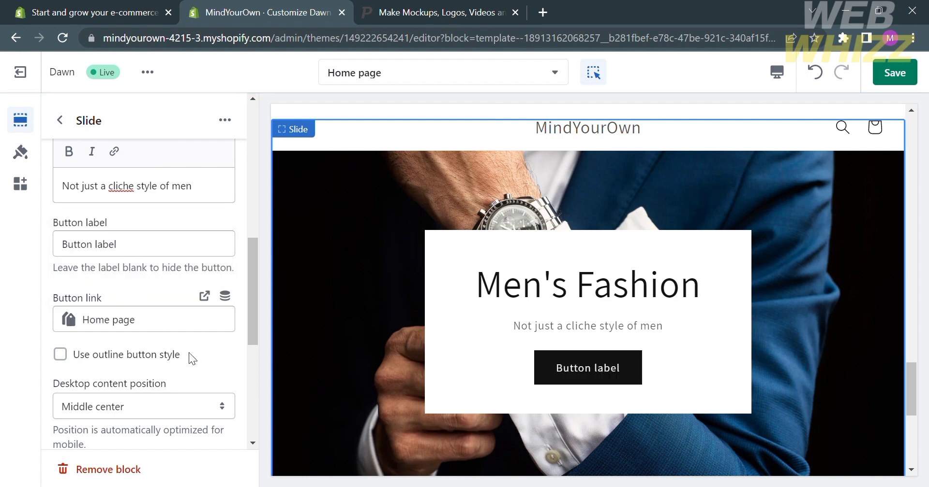
- Set the first slide's image overlay opacity to 50% and its color scheme to Background 2
{"action": "scroll", "coordinate": [188, 352], "scroll_direction": "down", "scroll_amount": 1}
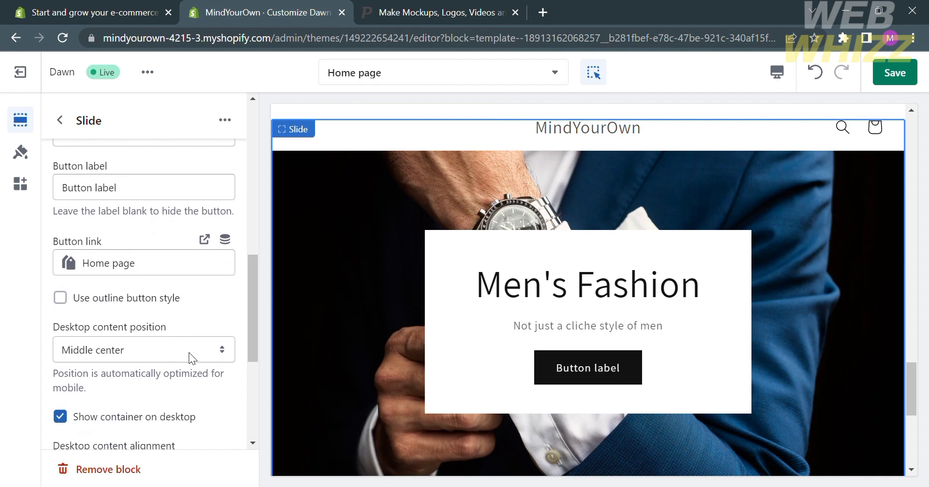
{"action": "scroll", "coordinate": [188, 353], "scroll_direction": "down", "scroll_amount": 1}
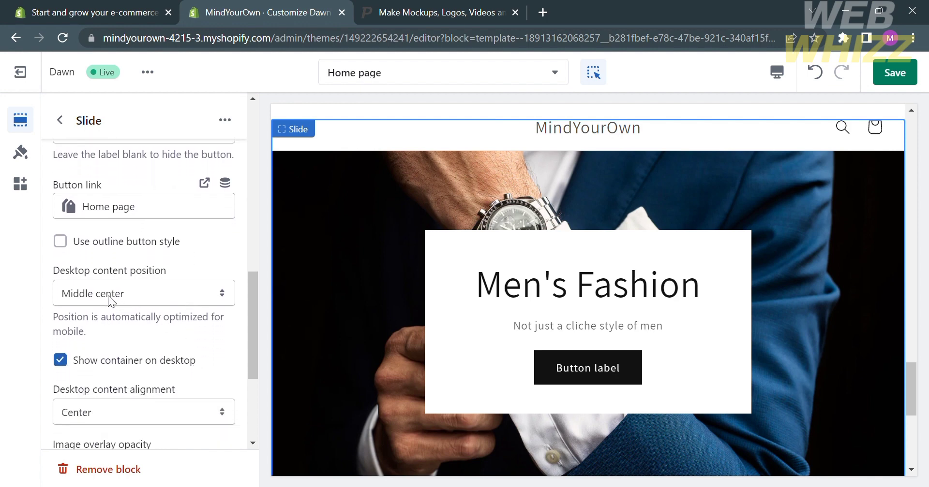
{"action": "left_click", "coordinate": [111, 301]}
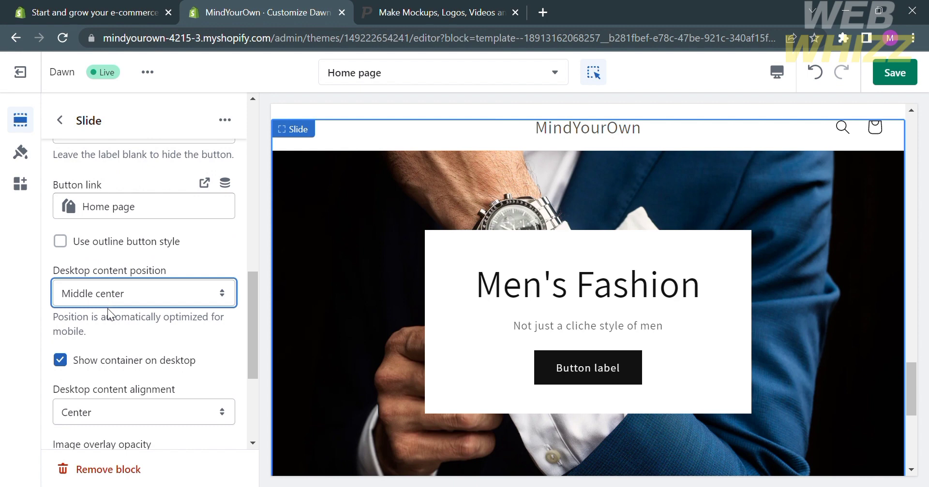
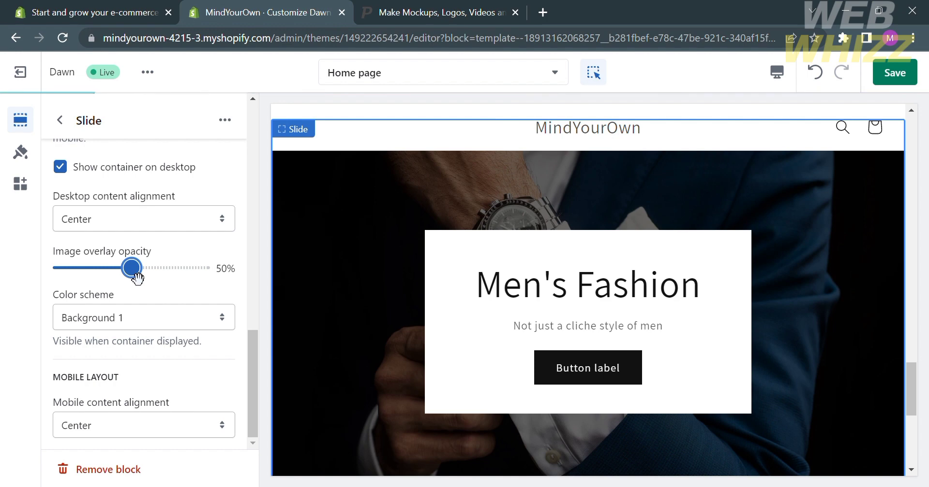
{"action": "left_click", "coordinate": [201, 327]}
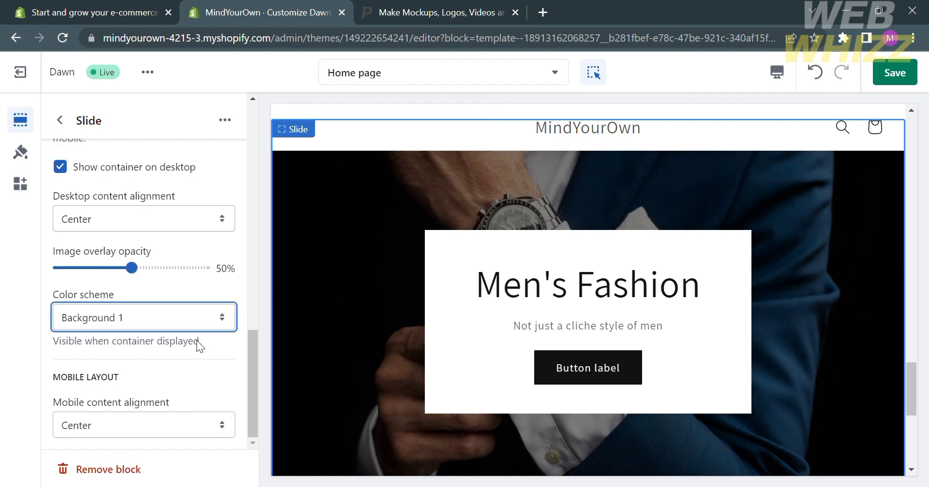
{"action": "left_click", "coordinate": [197, 341]}
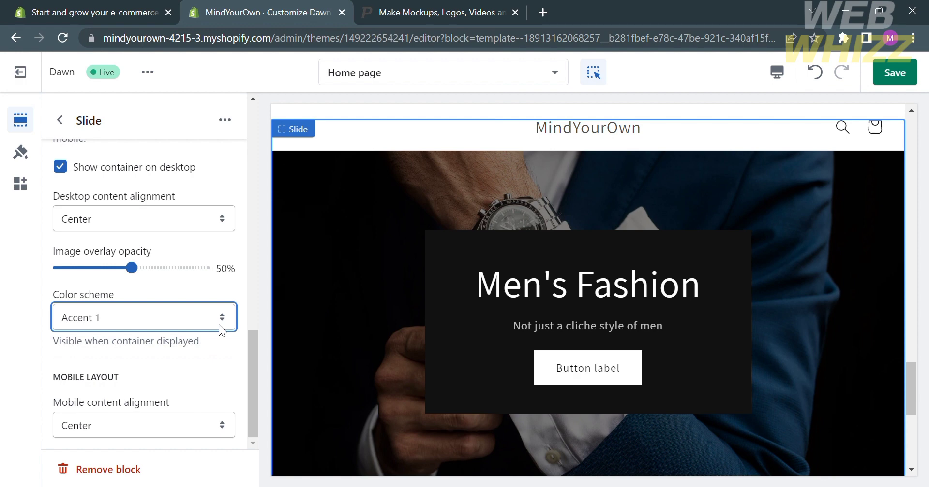
{"action": "left_click", "coordinate": [199, 374]}
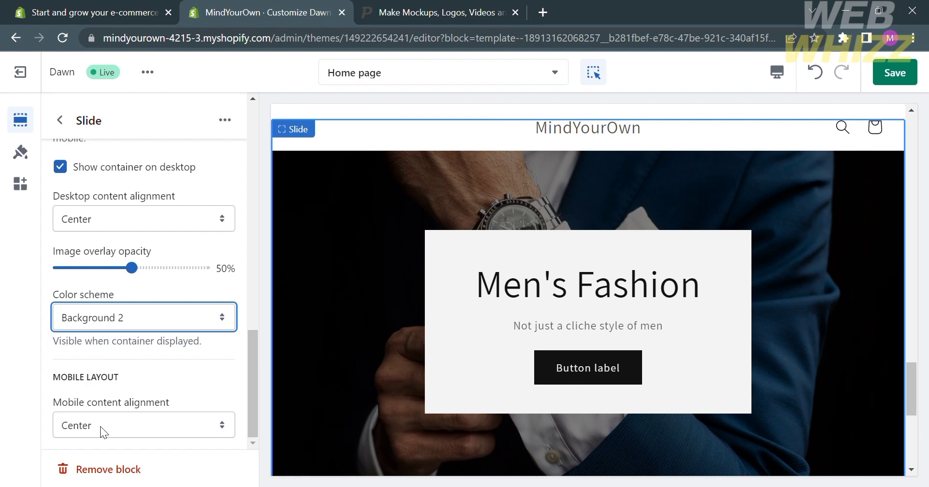
{"action": "key", "text": "Tab"}
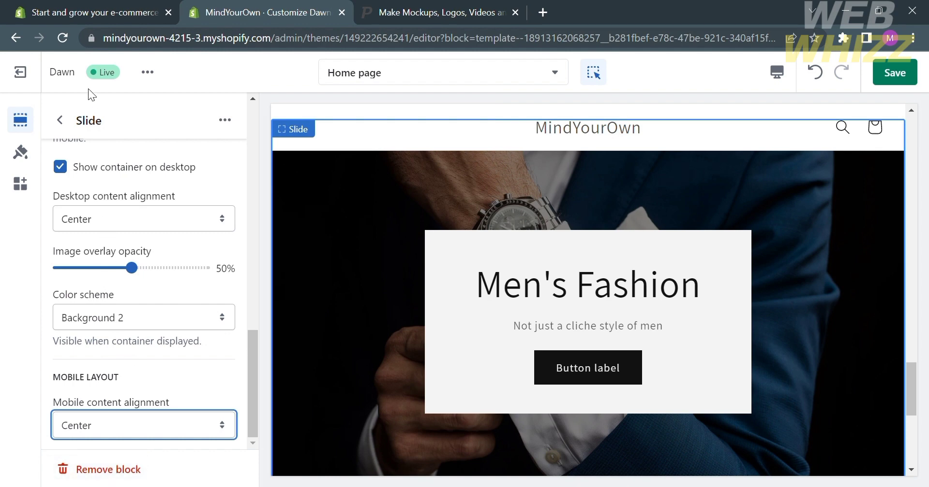
- Open the slideshow's second slide and set its image to the free photo mens-watch-and-ring
{"action": "left_click", "coordinate": [72, 127]}
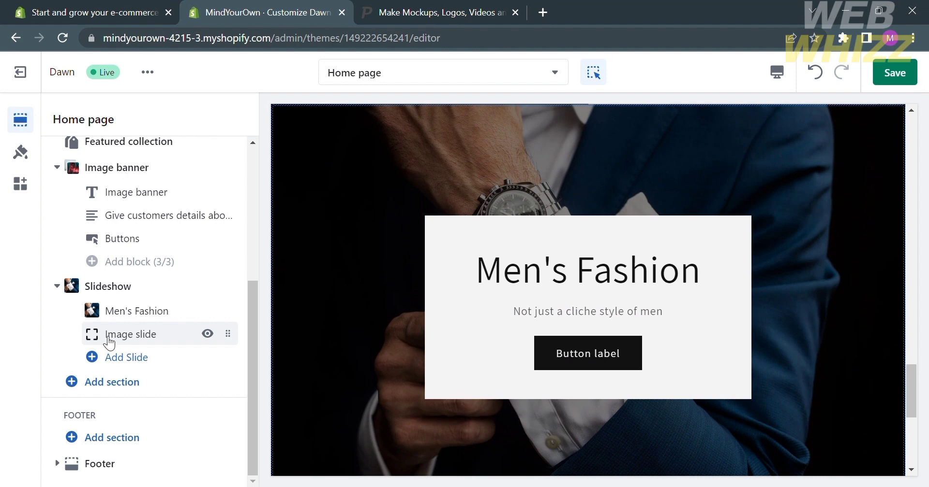
{"action": "left_click", "coordinate": [109, 342]}
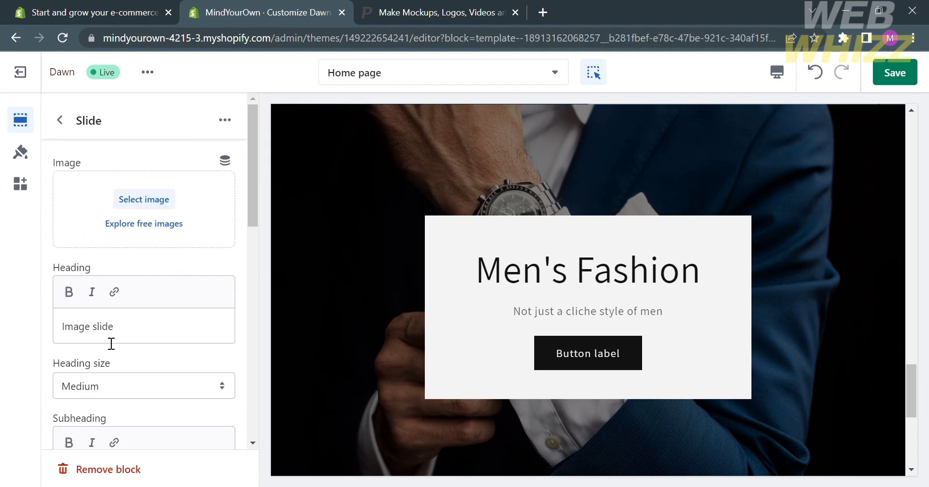
{"action": "left_click", "coordinate": [166, 201]}
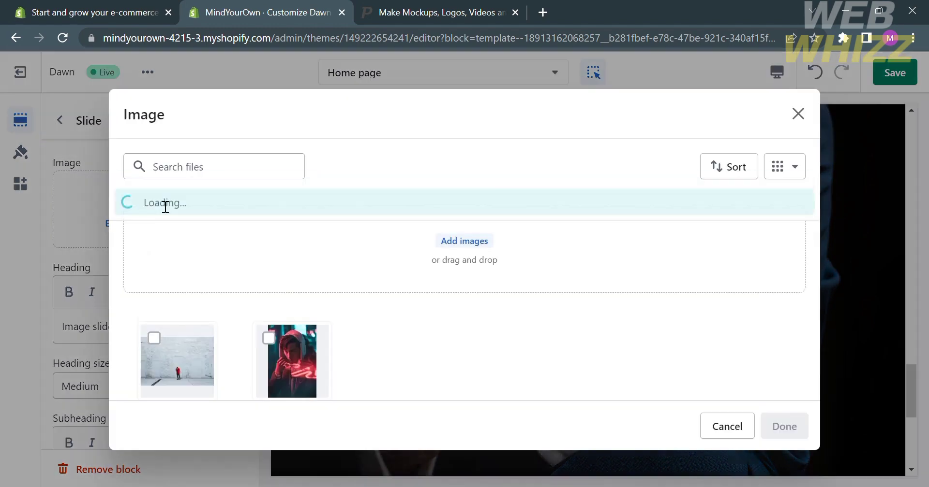
{"action": "left_click", "coordinate": [799, 115]}
{"action": "left_click", "coordinate": [159, 224]}
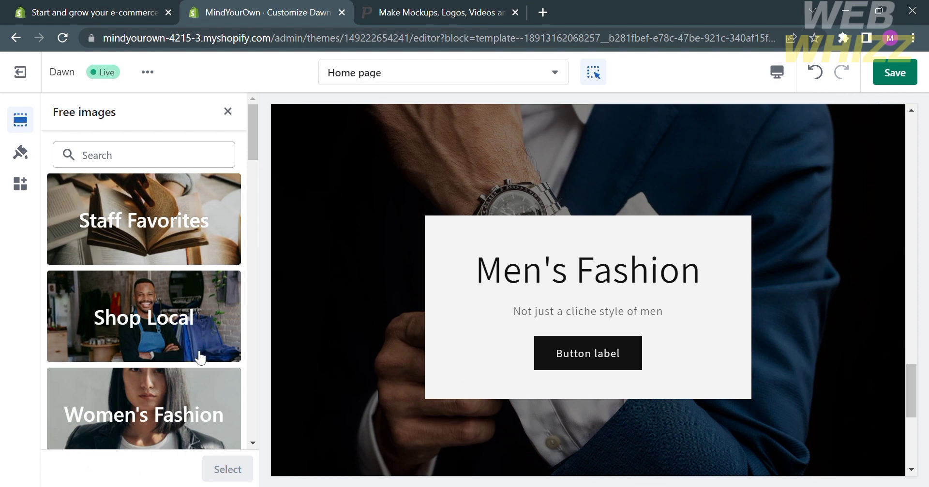
{"action": "scroll", "coordinate": [196, 363], "scroll_direction": "down", "scroll_amount": 3}
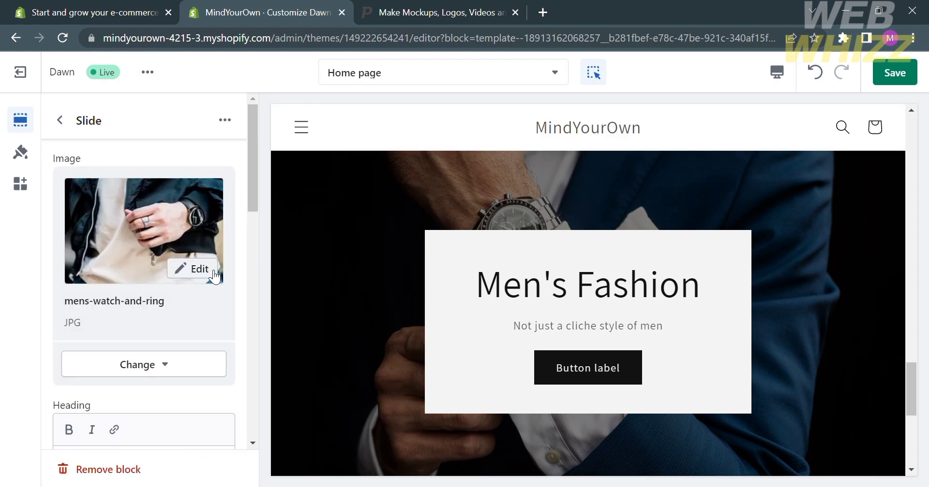